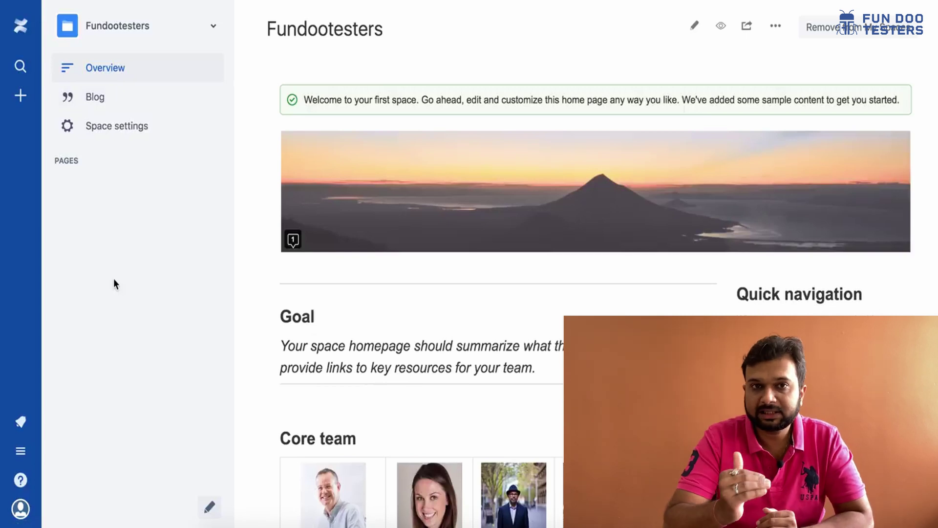
Step: Create a blank page titled "Testing Space" in the Fundootesters space and publish it
left_click(21, 97)
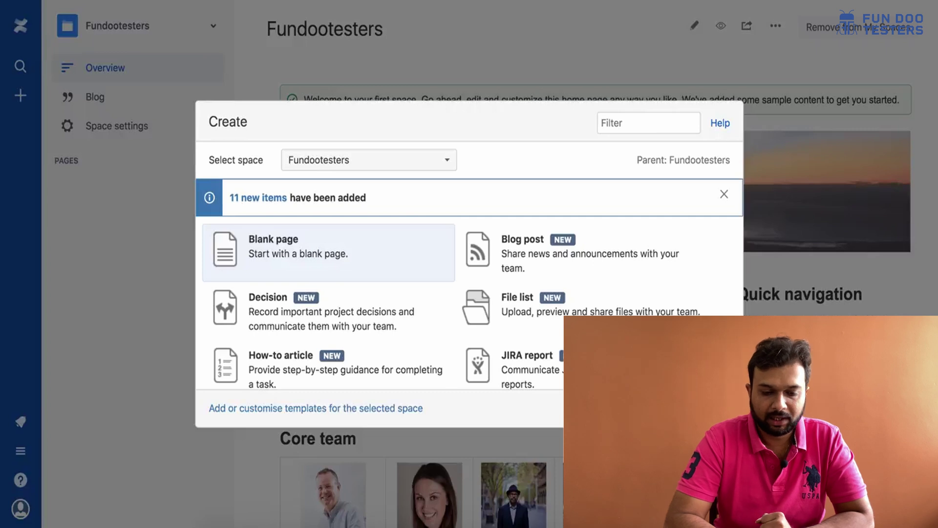
left_click(673, 408)
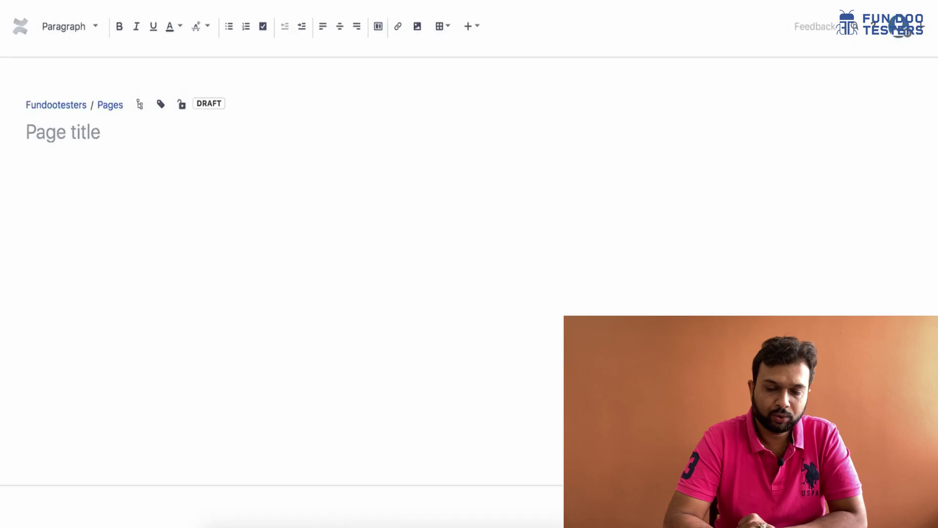
left_click(91, 131)
type("Testing S")
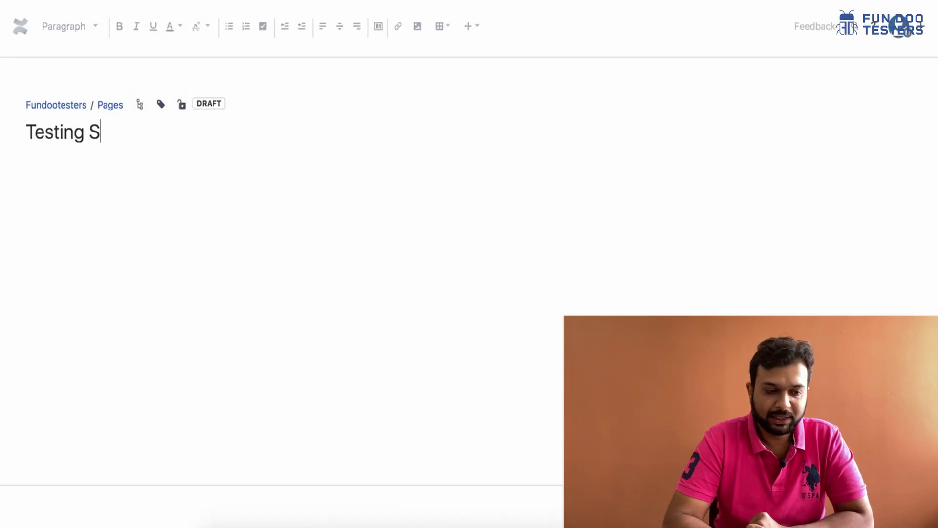
type("pace")
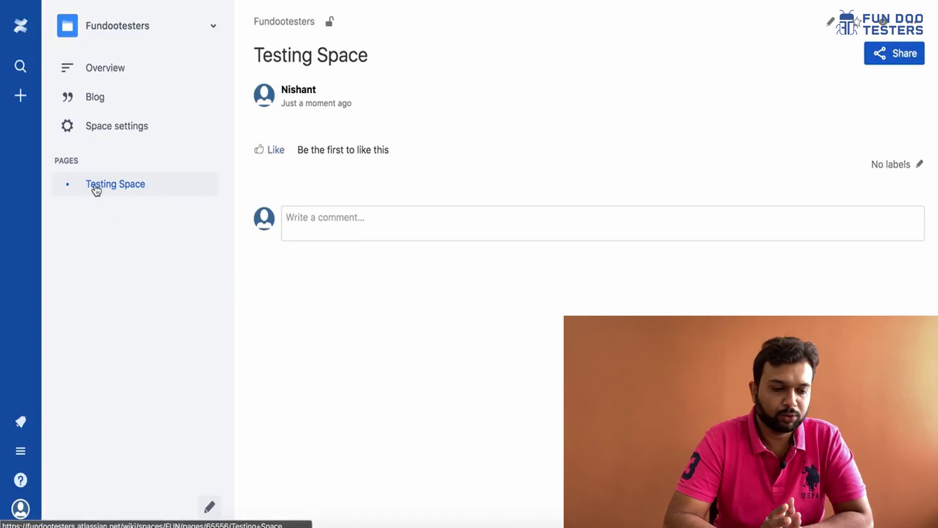
Step: Create a new blank page under Testing Space and check its parent page in the page location settings
left_click(20, 95)
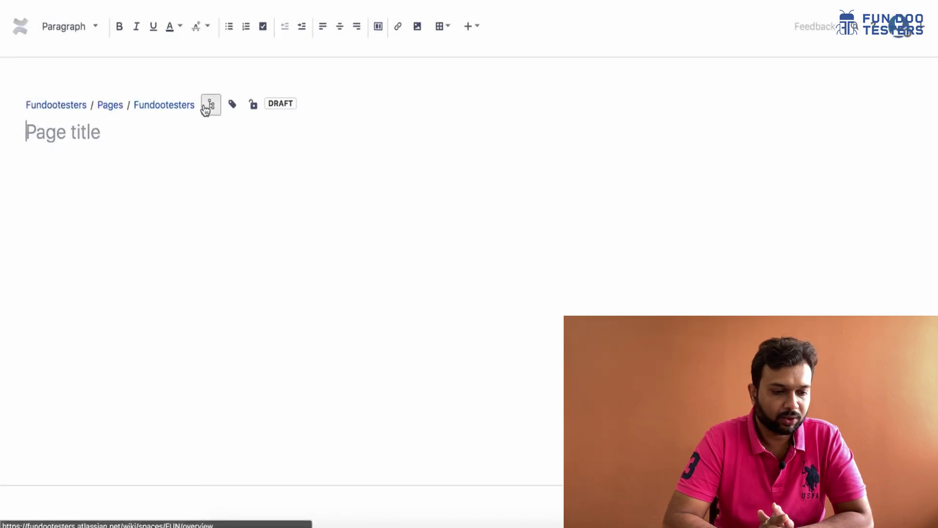
left_click(209, 106)
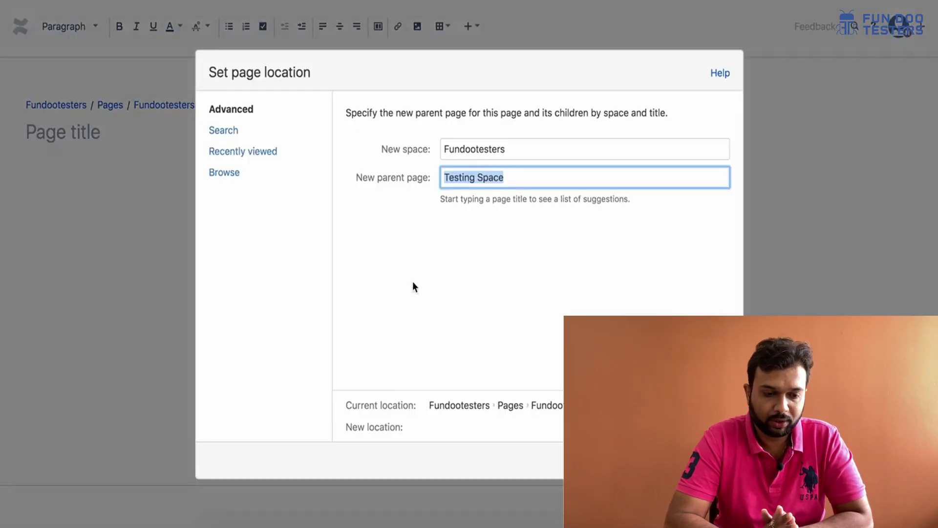
left_click(414, 207)
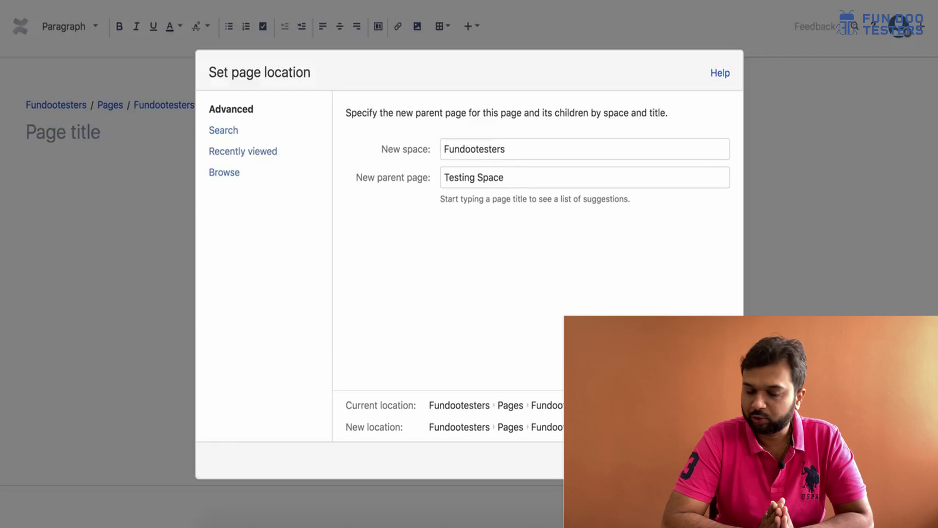
Step: Title the new page "FaceBook Test Ideas" and move into the page body
left_click(51, 132)
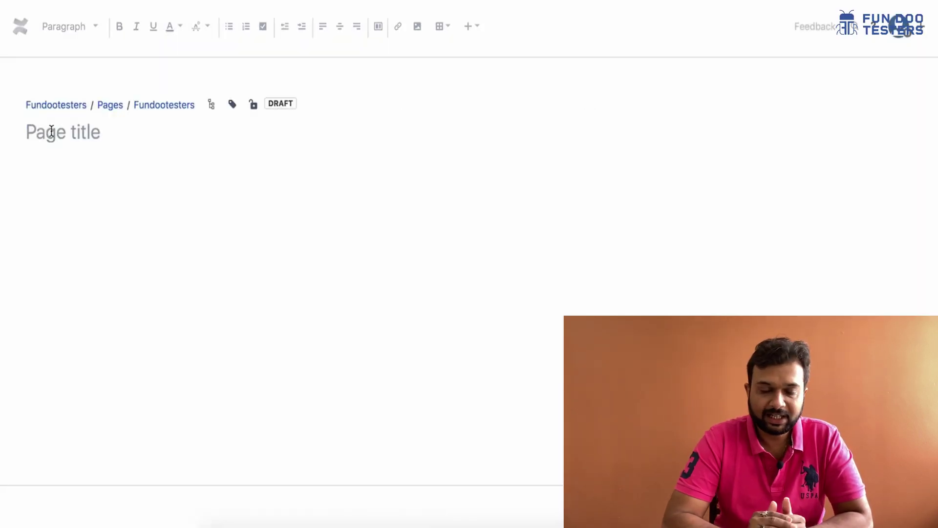
type("FaceBook Test Ideas")
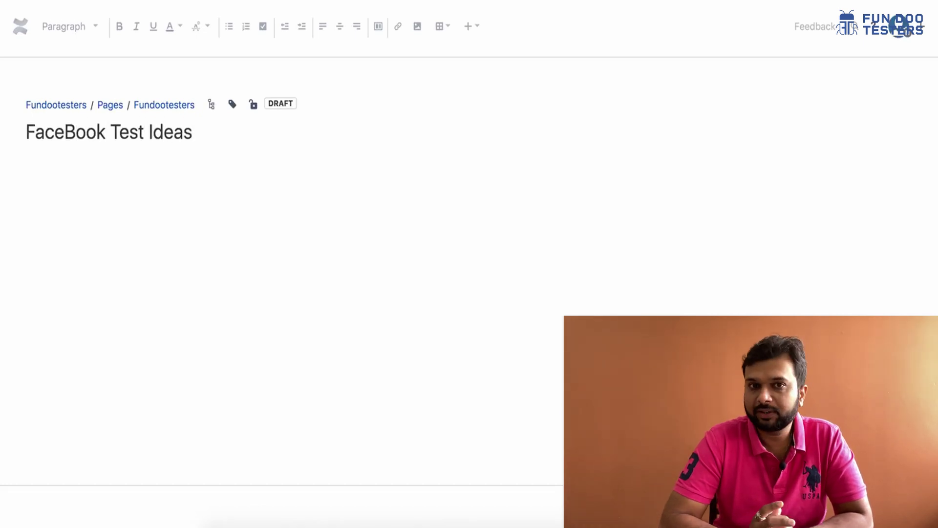
key("Return")
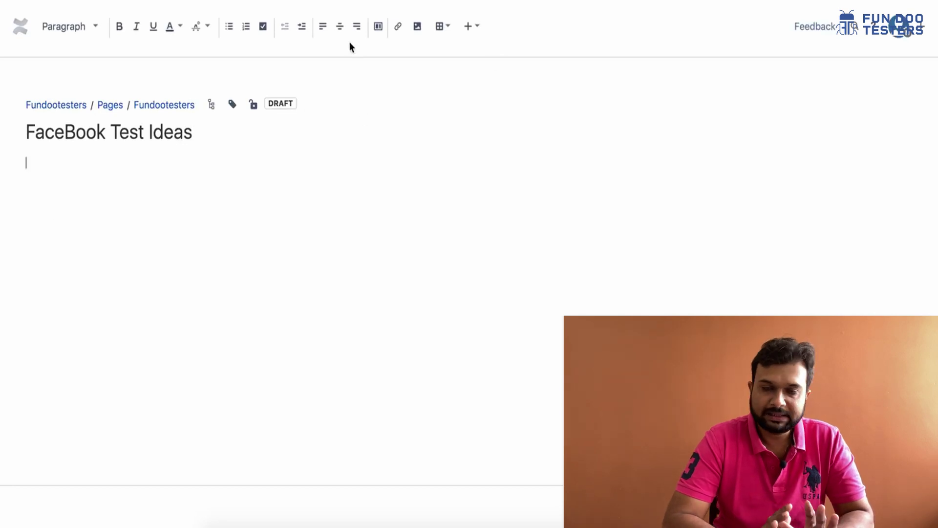
Step: Add page layout sections until the page body holds five stacked sections
left_click(384, 33)
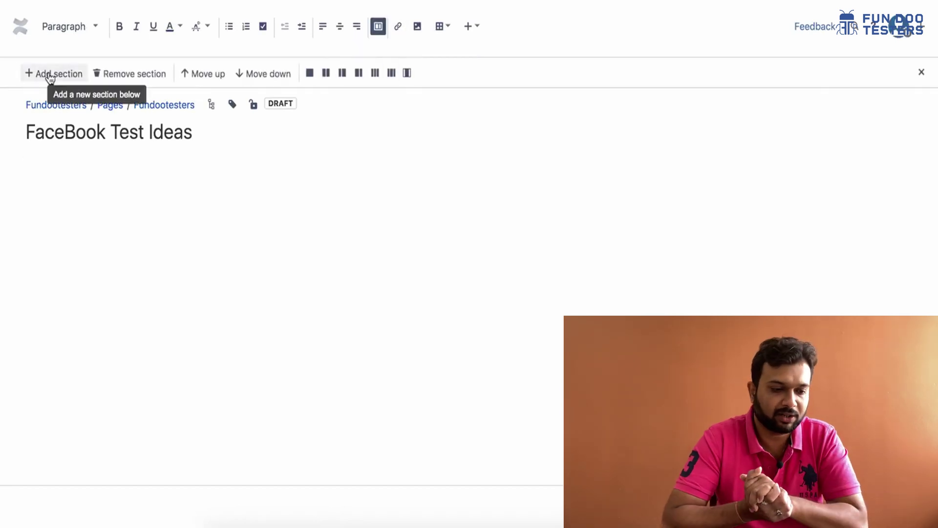
left_click(49, 74)
left_click(49, 74)
left_click(49, 74)
left_click(49, 74)
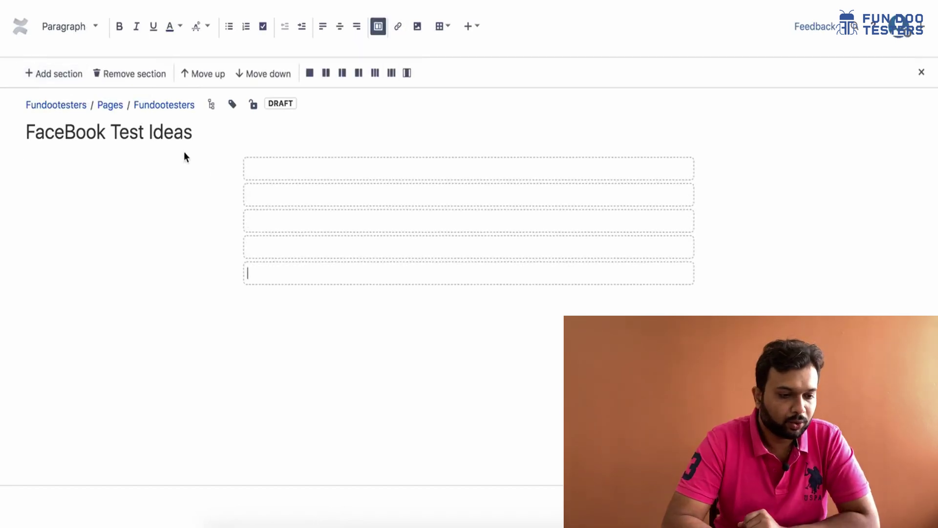
Step: Set the first four sections to the single-column full-width layout and remove the fifth section
left_click(310, 76)
left_click(301, 198)
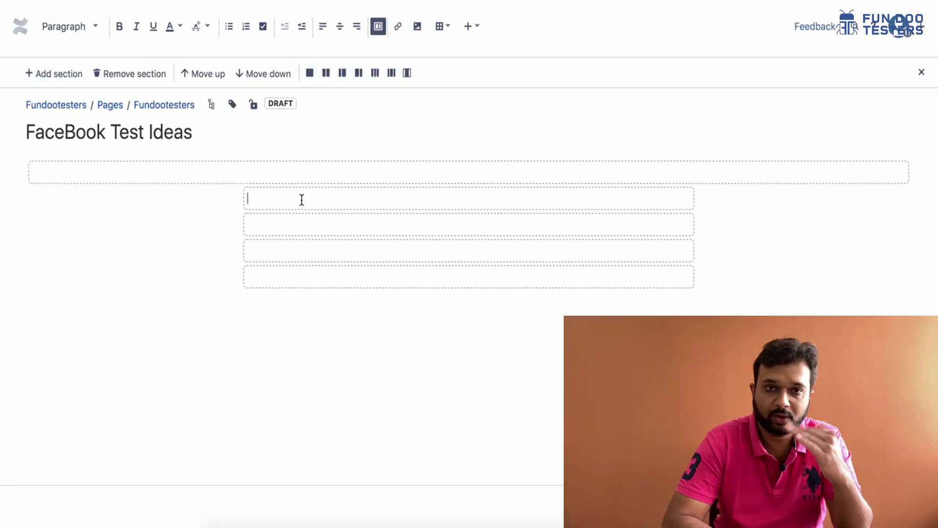
left_click(310, 73)
left_click(314, 218)
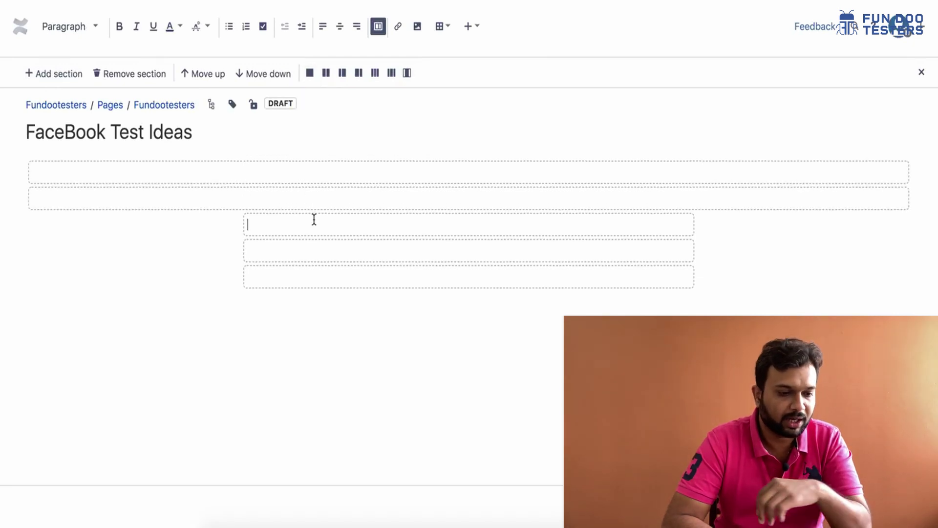
left_click(310, 72)
left_click(292, 249)
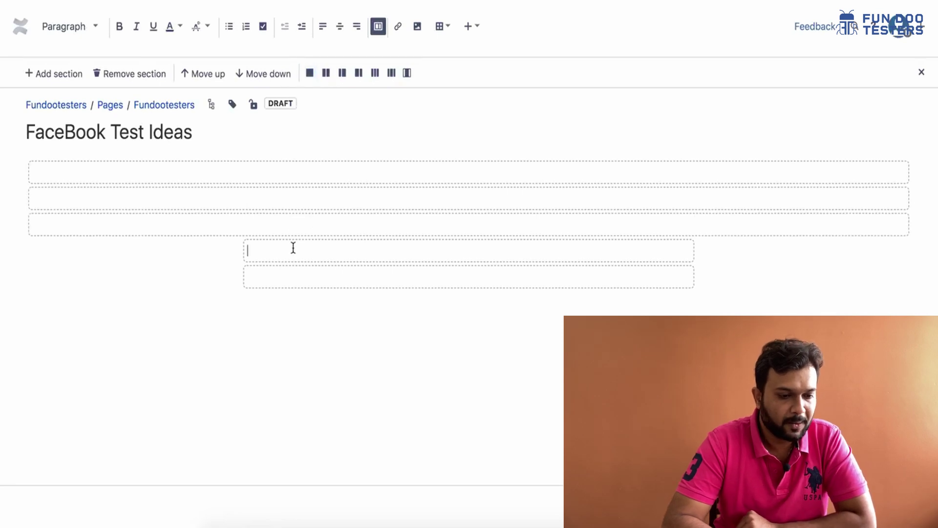
left_click(309, 73)
left_click(294, 280)
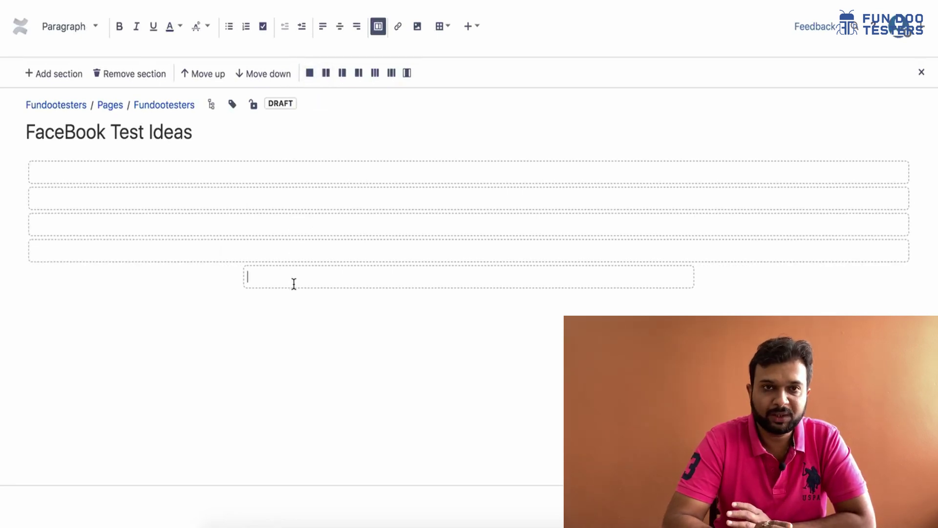
left_click(135, 75)
Step: Enter "a" in the first section and "b" in the second, and move the "a" section down one place
left_click(172, 172)
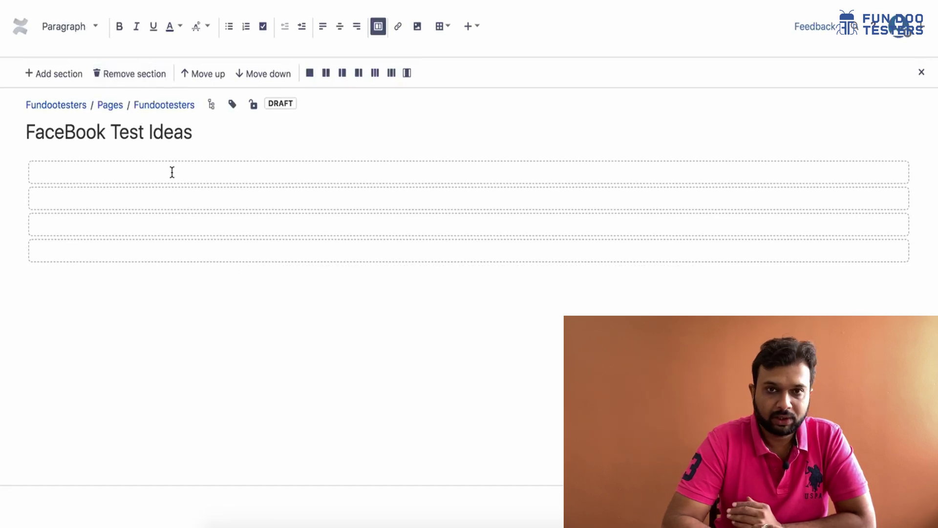
type("a")
left_click(160, 202)
type("b")
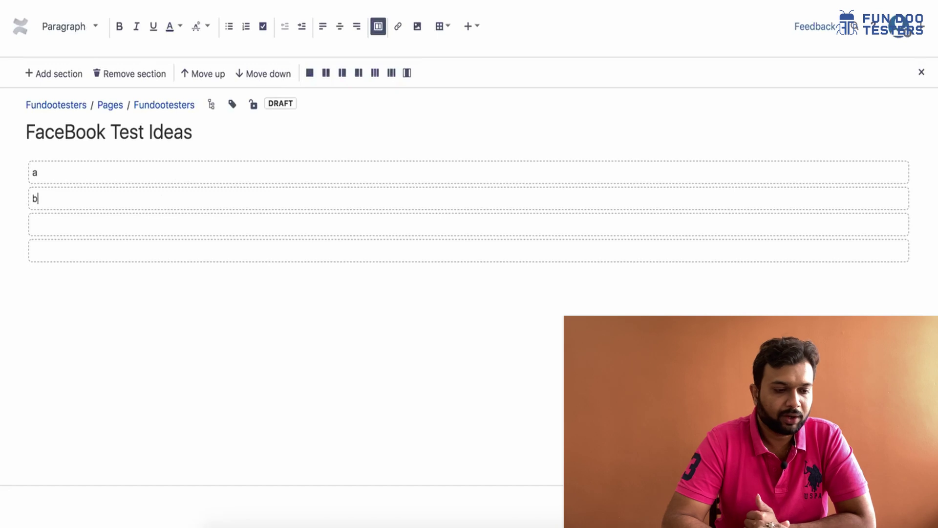
left_click(211, 173)
left_click(255, 74)
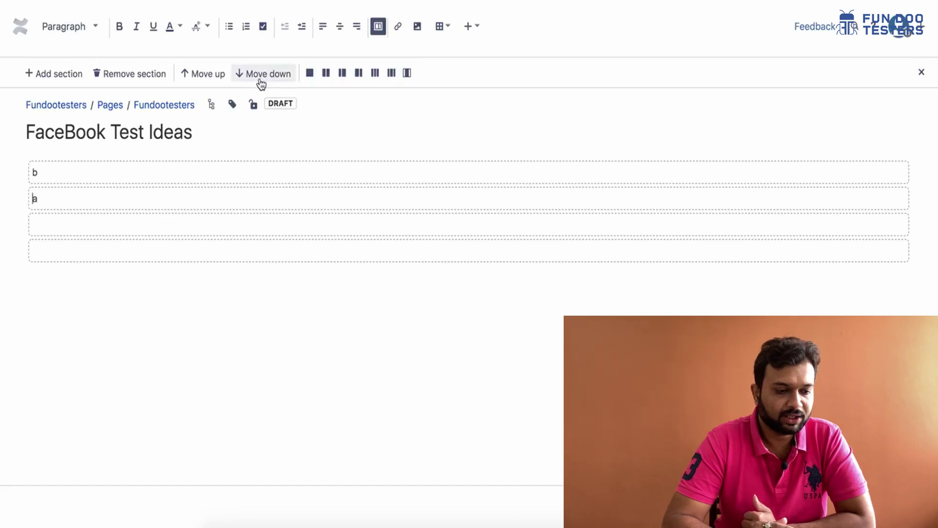
Step: Clear the sample letters from the first two sections
left_click(167, 174)
key("BackSpace")
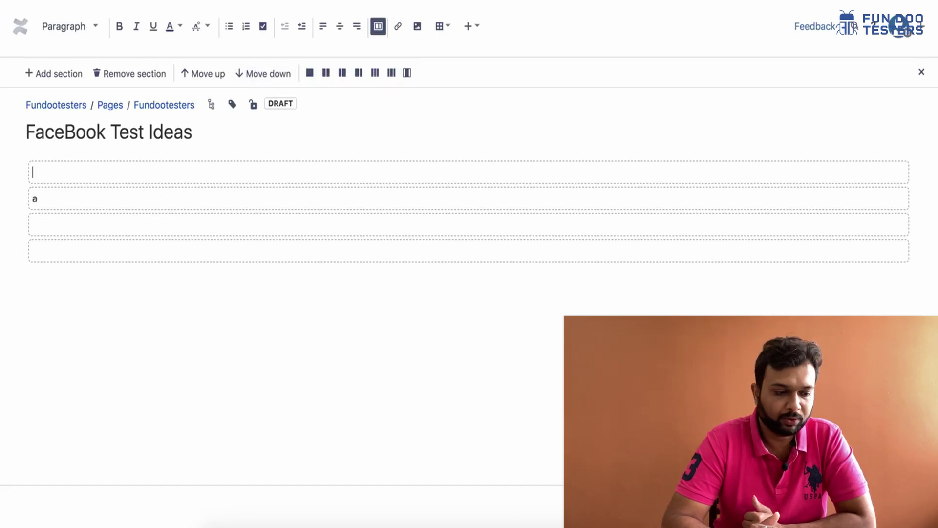
key("BackSpace")
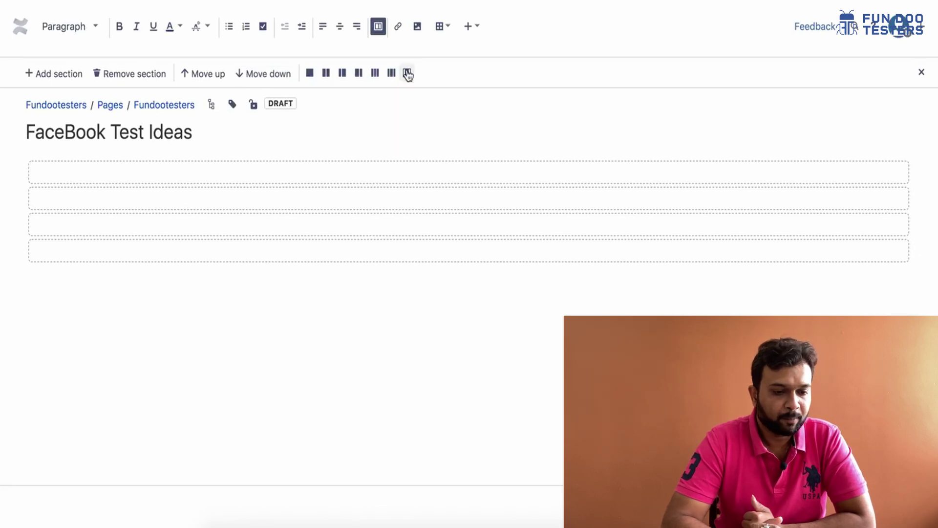
Step: Find the Page Properties macro by searching "page pr" and insert it in the first section without a properties ID
left_click(472, 27)
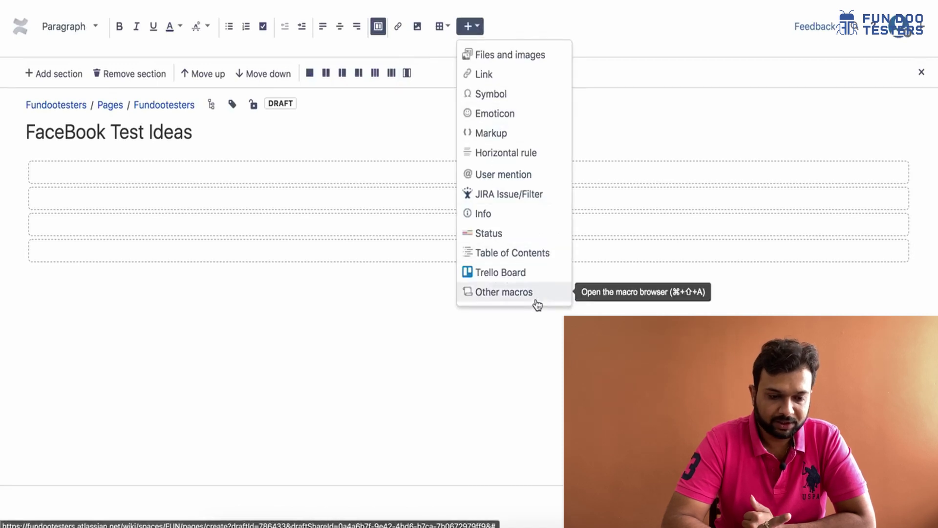
left_click(504, 291)
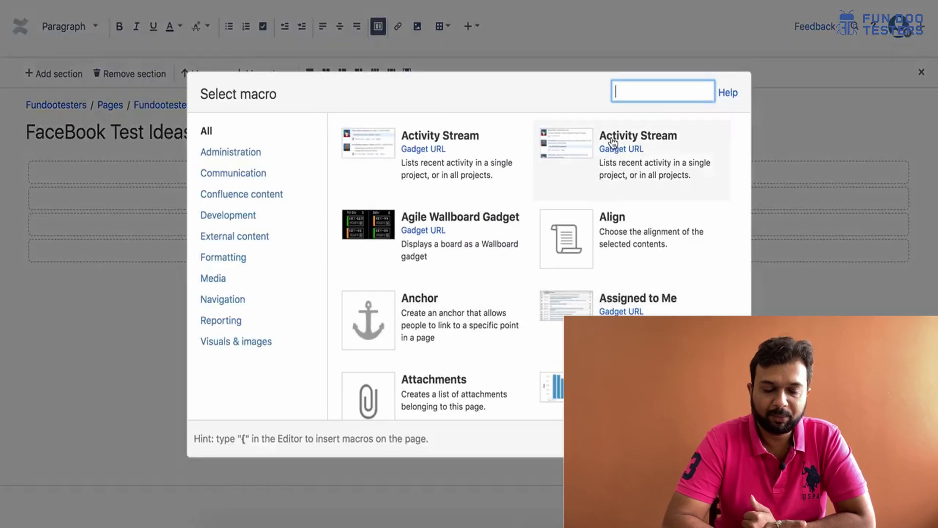
type("page ")
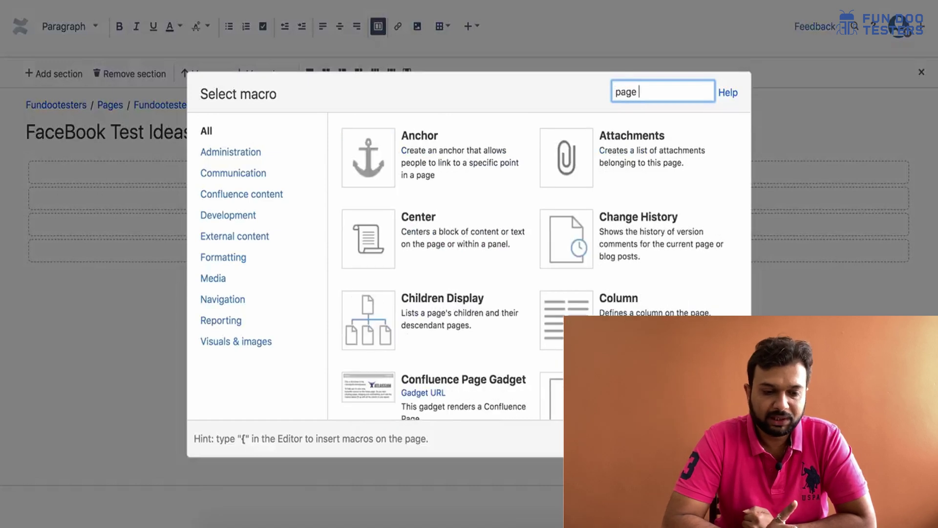
type("pr")
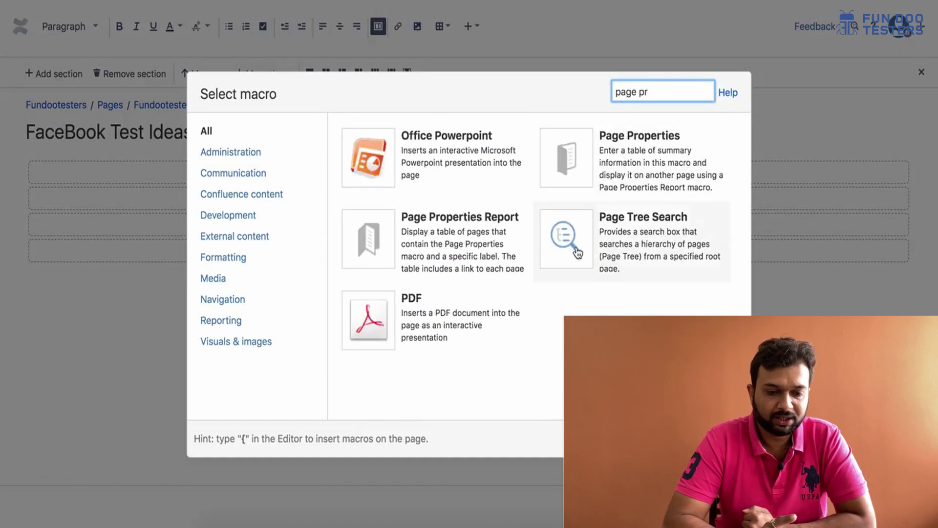
left_click(641, 187)
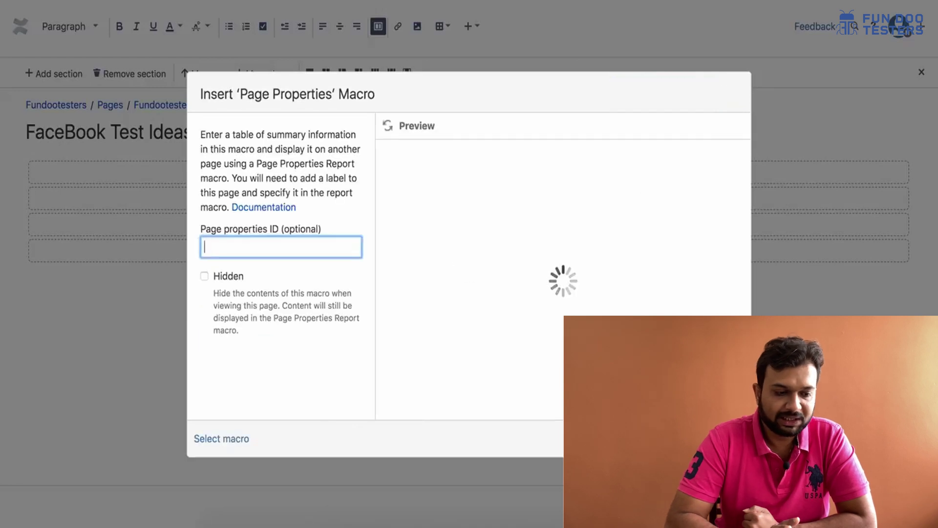
left_click(686, 438)
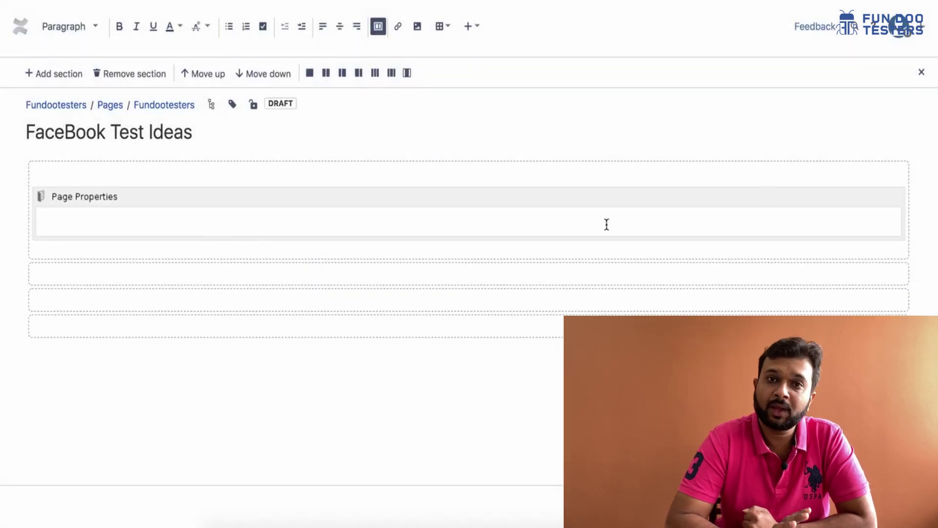
Step: Insert a table of two columns and six rows inside the Page Properties macro and label its first row "Target Release"
left_click(444, 27)
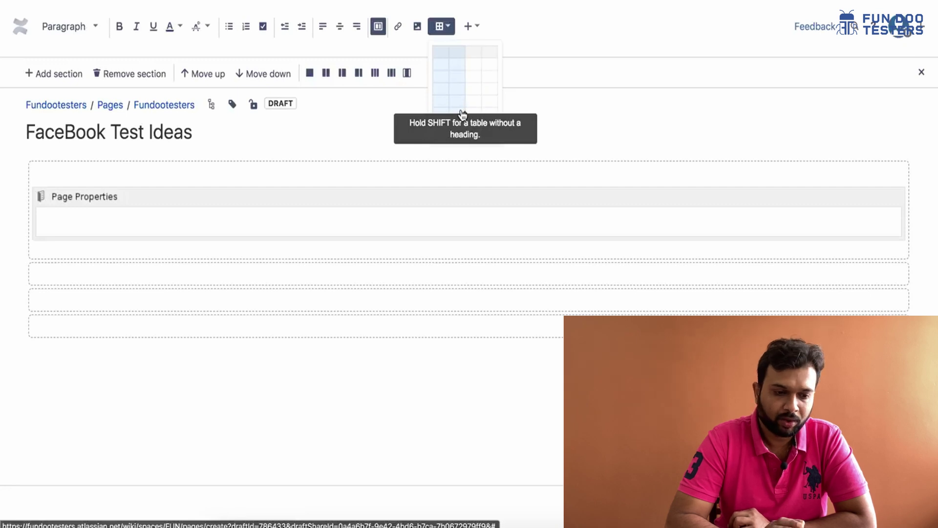
left_click(462, 111)
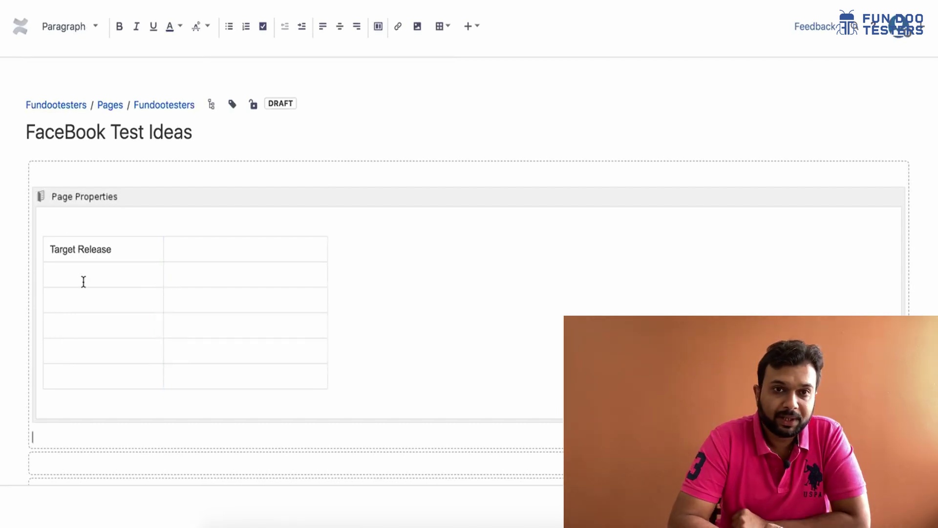
Step: Label the second and third rows of the Page Properties table "Test Case In Jira" and "Development Story"
left_click(83, 282)
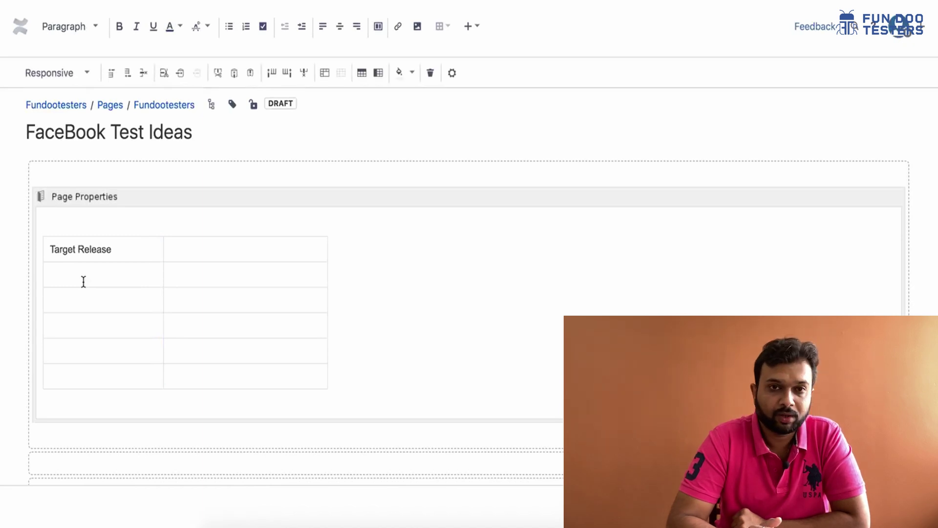
type("Test Case In Jira")
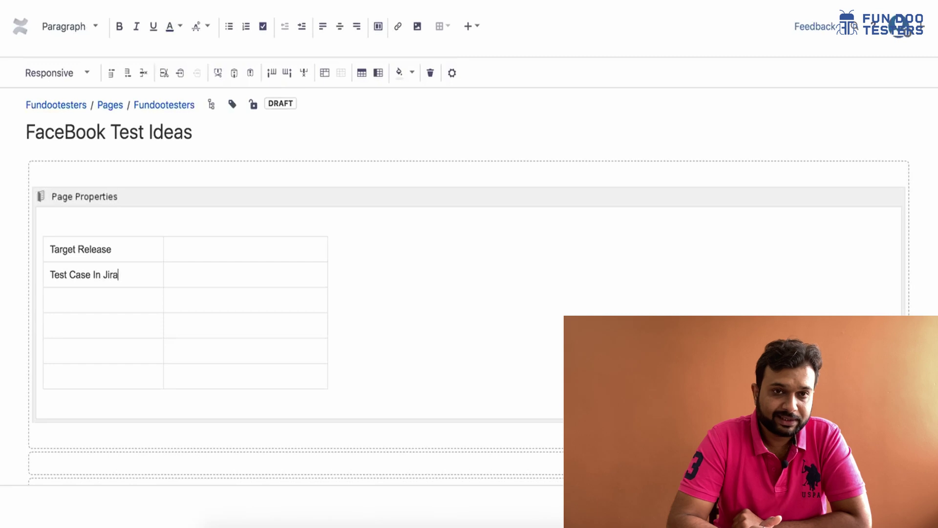
left_click(98, 296)
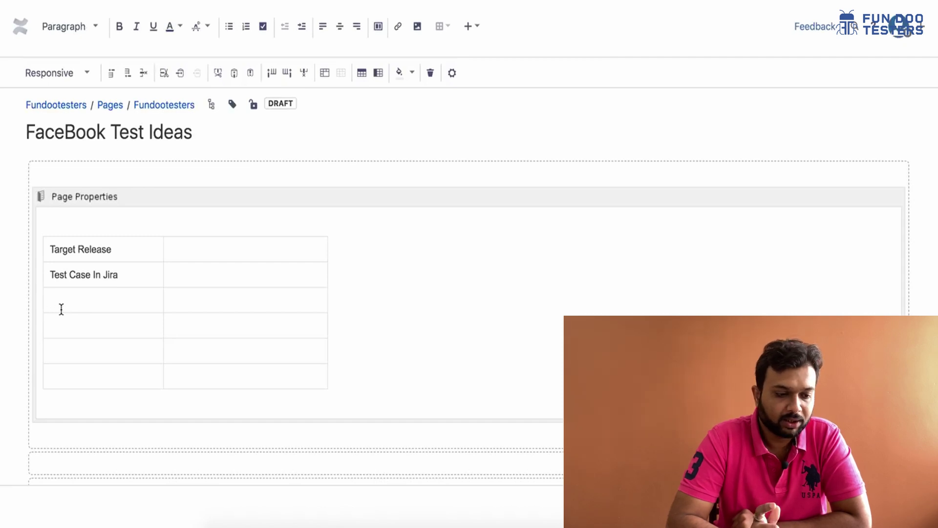
type("Development St")
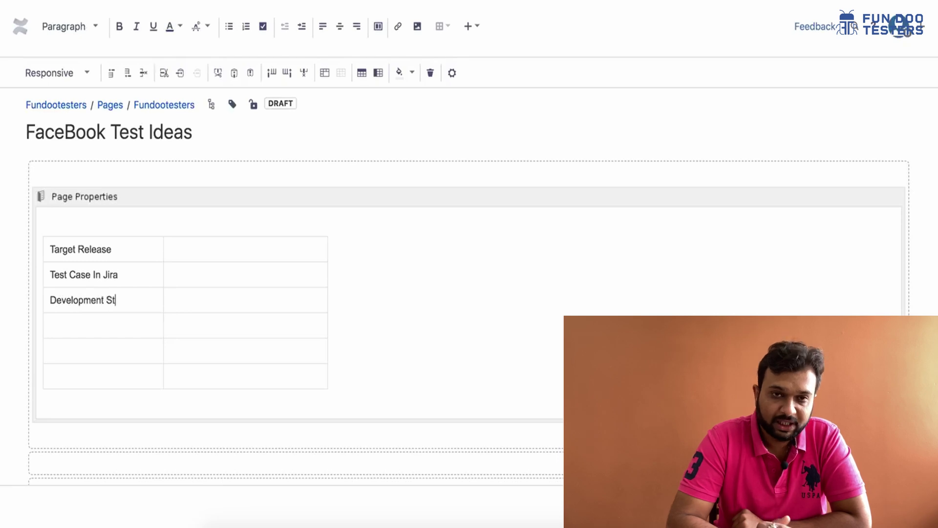
type("ory")
Step: Label the last three rows of the Page Properties table "Summary", "Status" and "Owner"
left_click(63, 318)
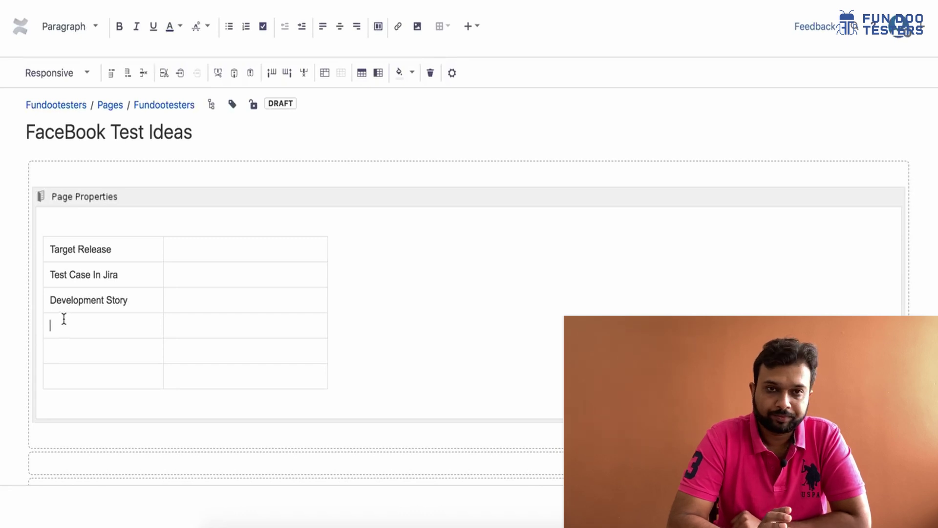
type("Summ")
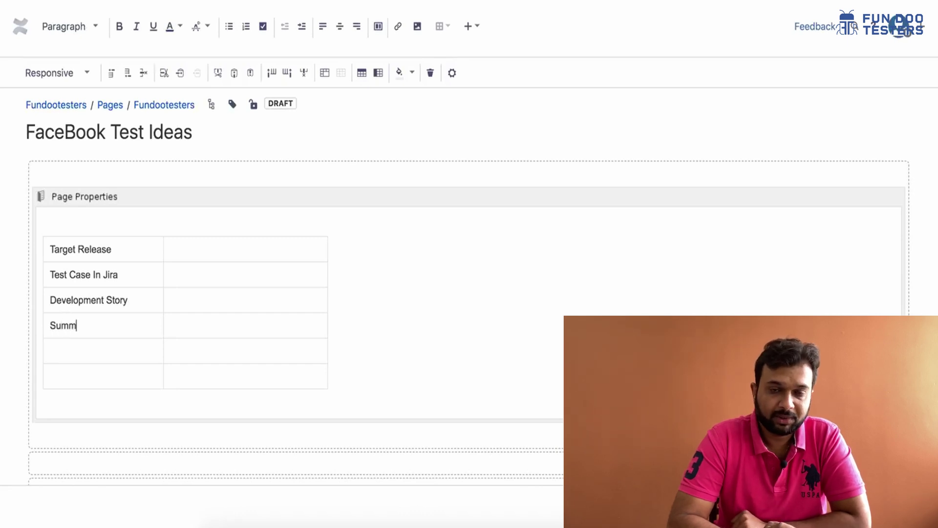
type("ry")
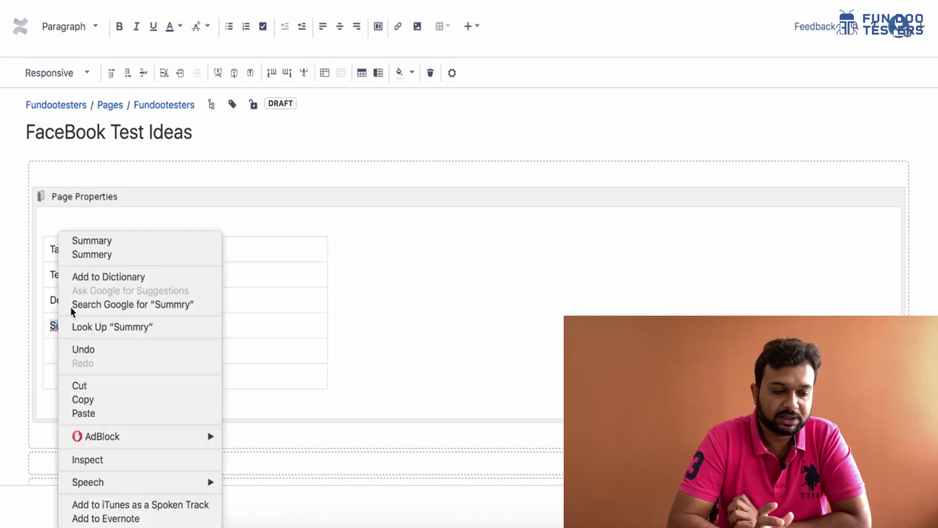
left_click(113, 243)
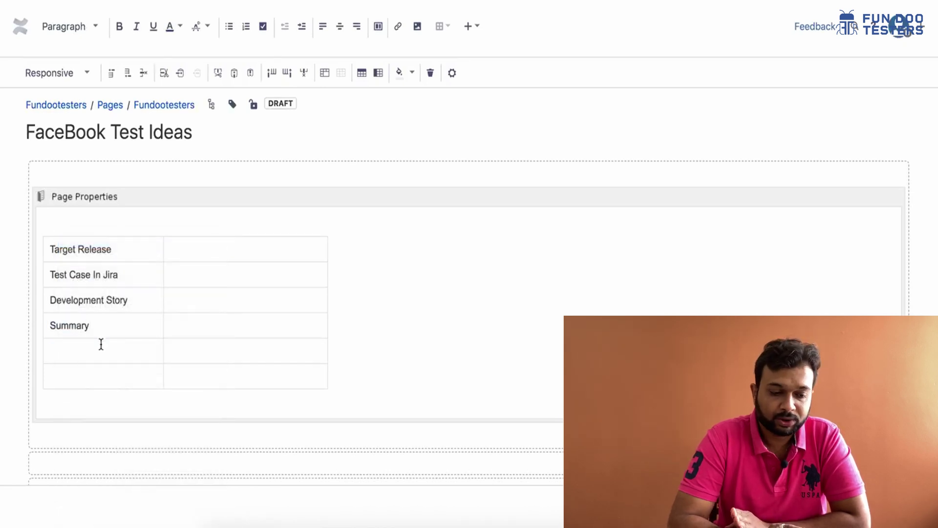
type("Status")
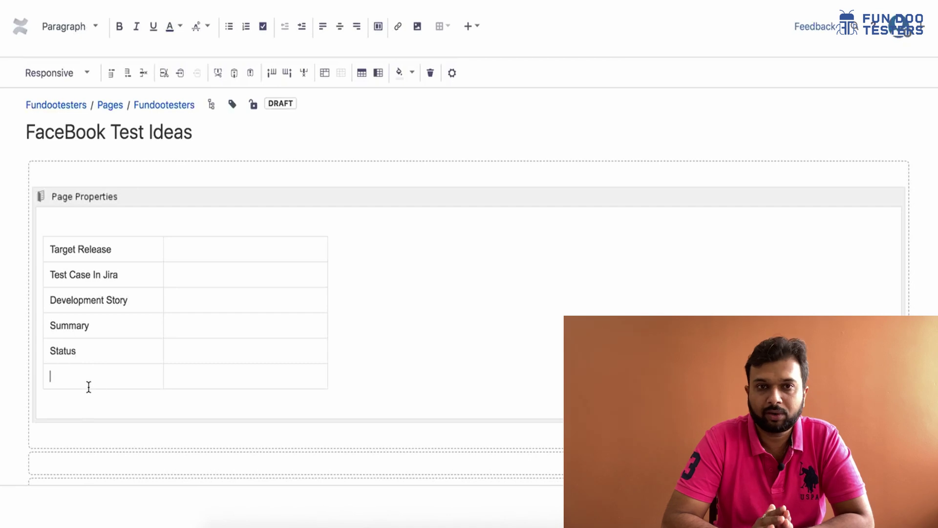
type("Owner")
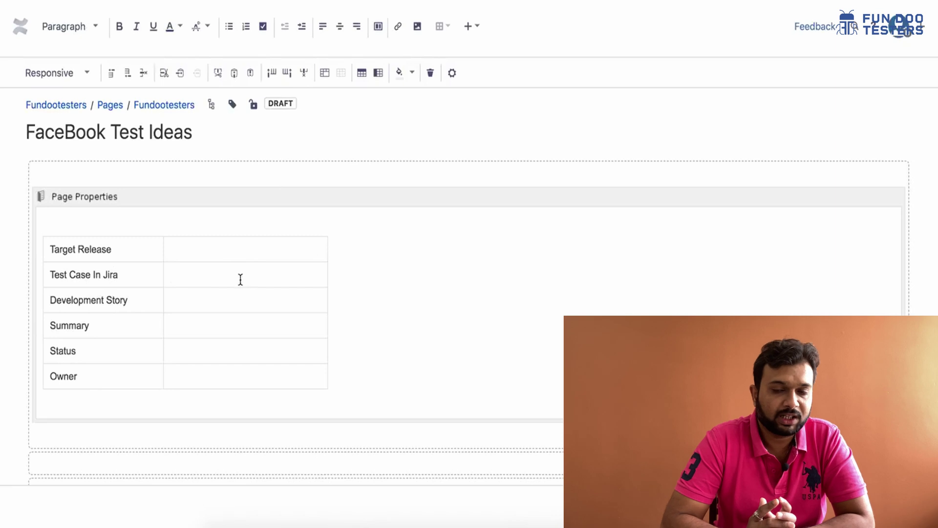
Step: Start creating a new Jira issue in the Fundootesters project for the value cell of the Test Case In Jira row
left_click(468, 27)
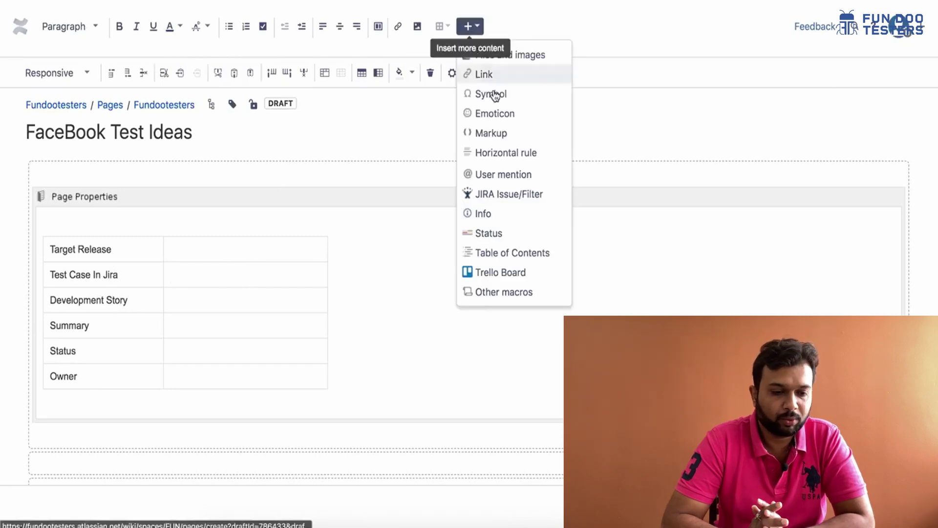
left_click(524, 194)
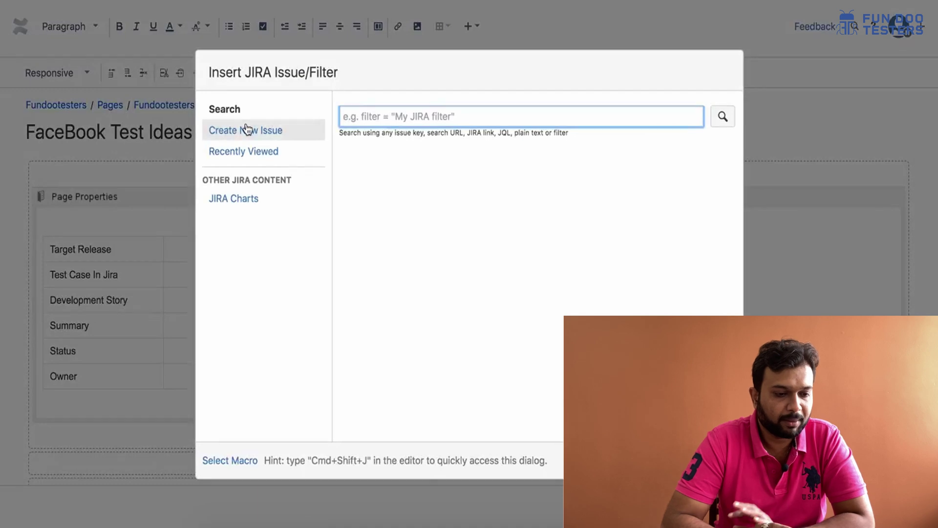
left_click(246, 132)
left_click(514, 123)
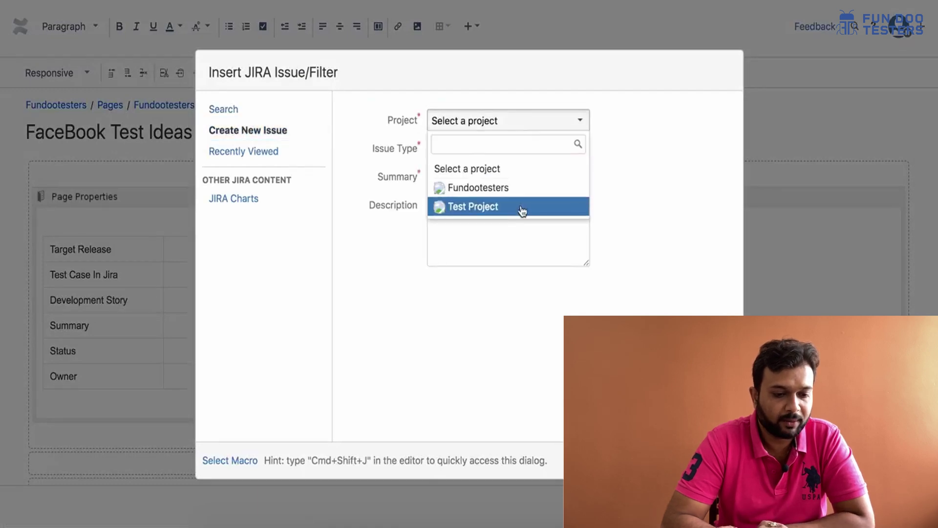
left_click(507, 190)
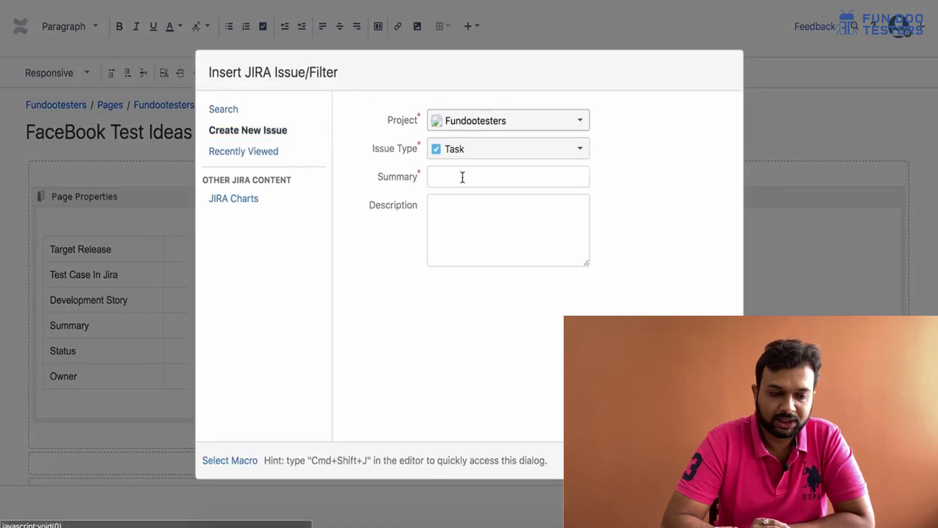
Step: Give the new Jira issue the summary "TS- Facebook Login" and insert it into the table
left_click(466, 175)
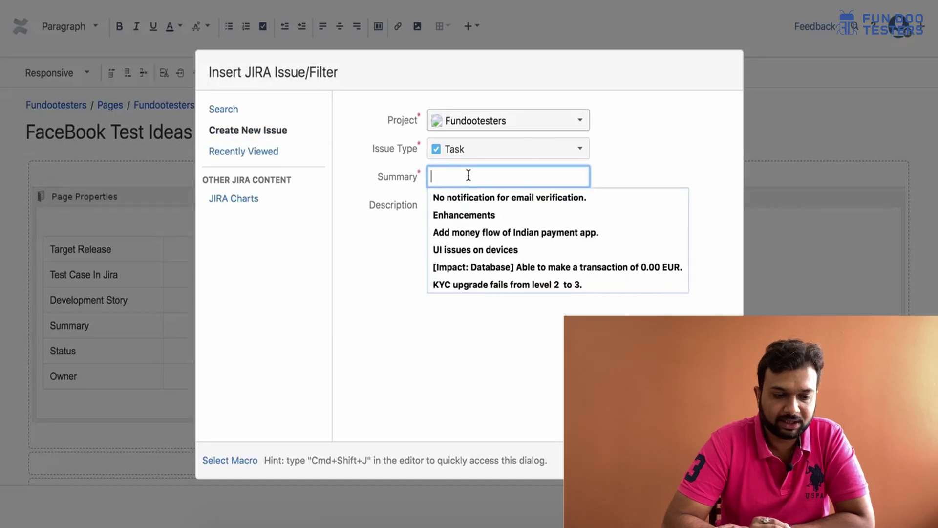
type("F")
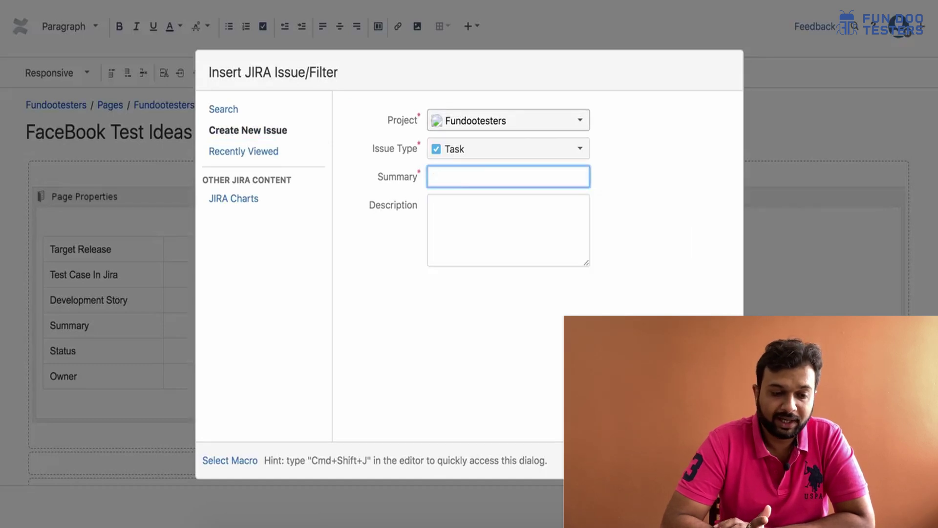
type("Tes")
key("BackSpace")
key("BackSpace")
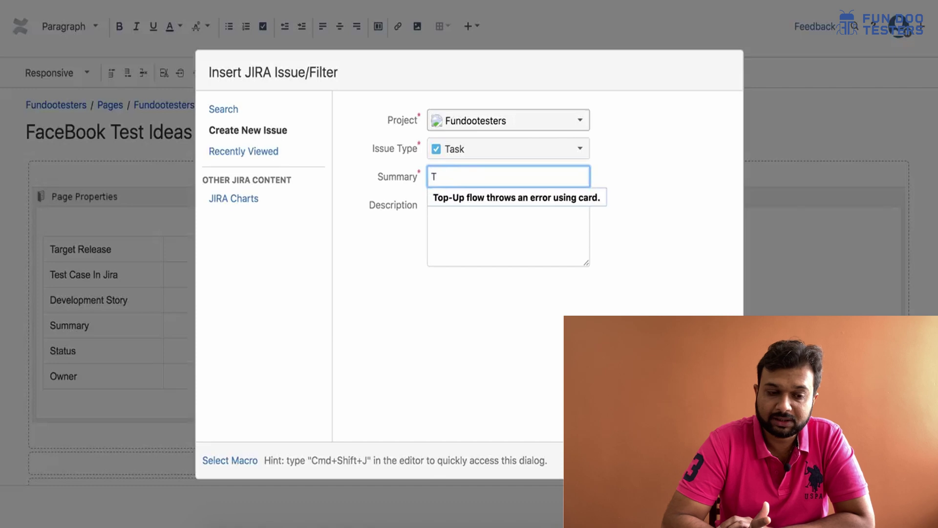
type("S")
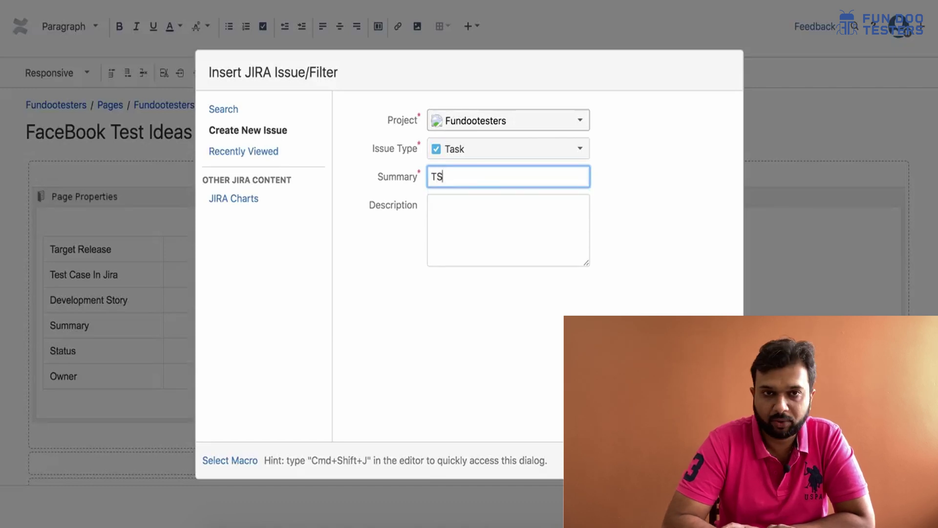
type("- Facebook Login")
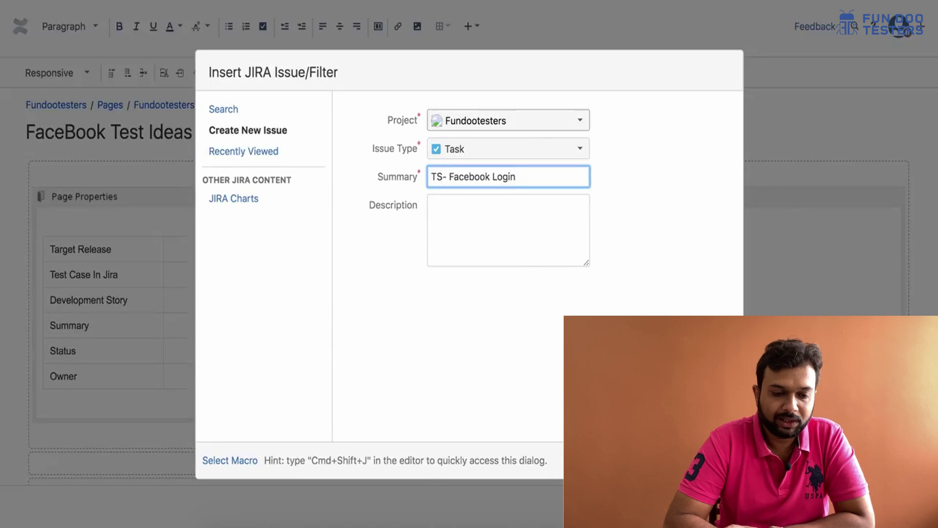
key("Return")
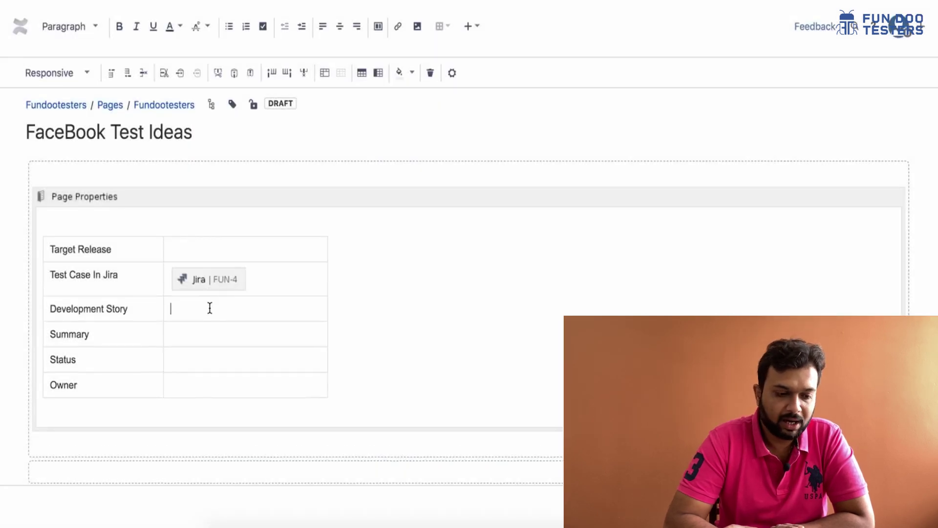
left_click(210, 307)
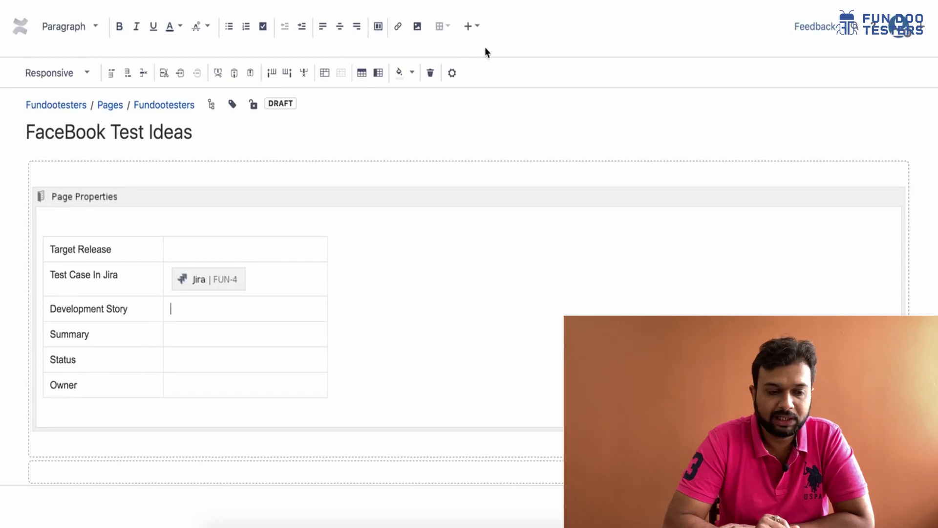
left_click(469, 26)
left_click(506, 75)
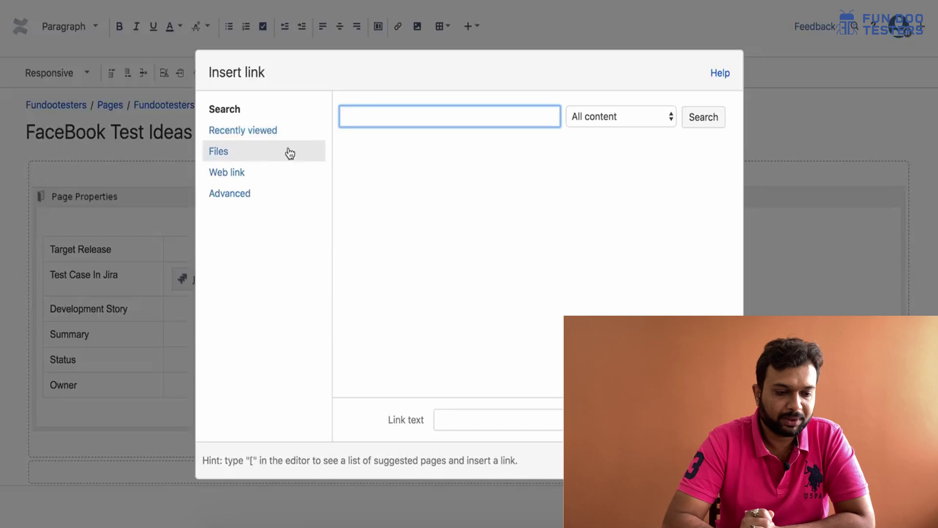
key("Escape")
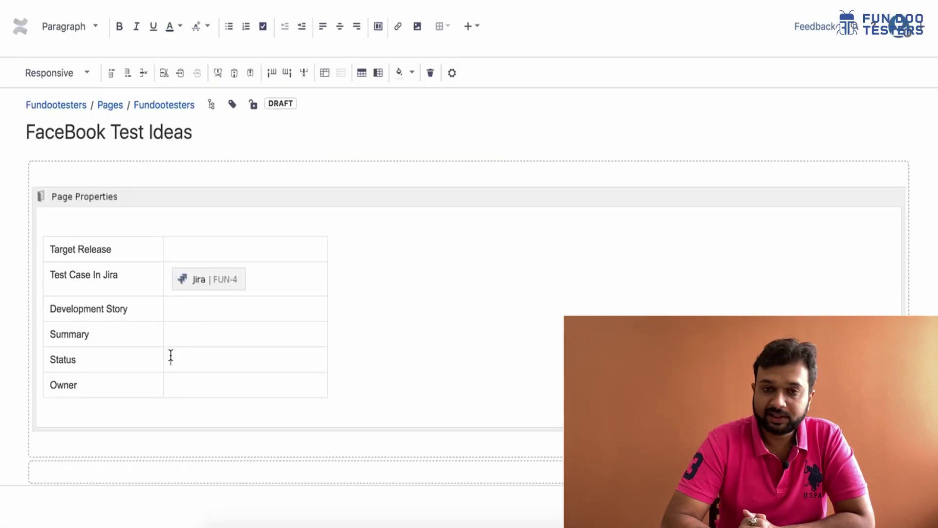
Step: Insert a yellow Status macro titled "In-Progress" in the value cell of the Status row
left_click(170, 355)
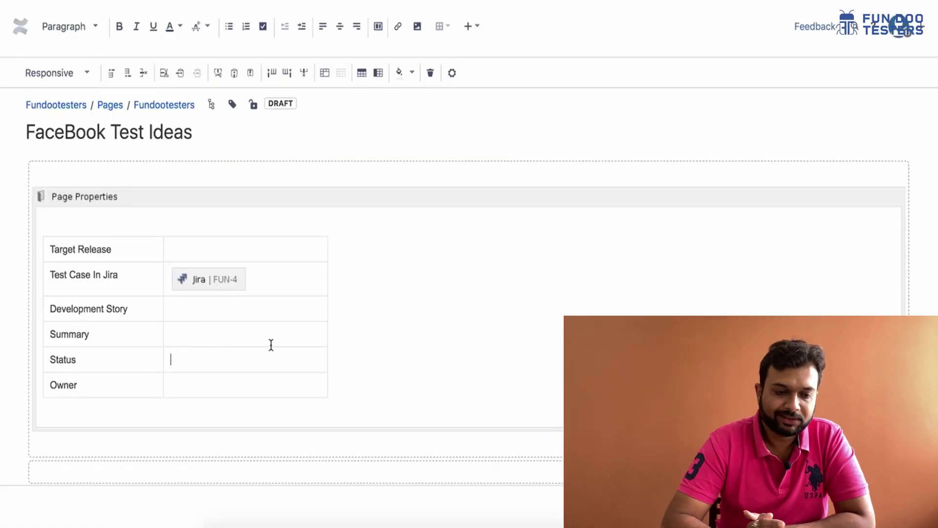
left_click(469, 26)
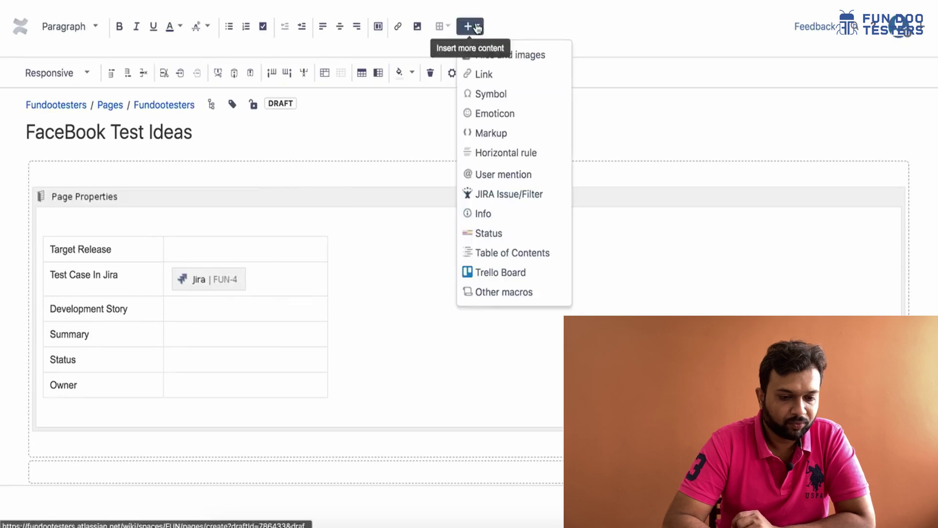
left_click(506, 237)
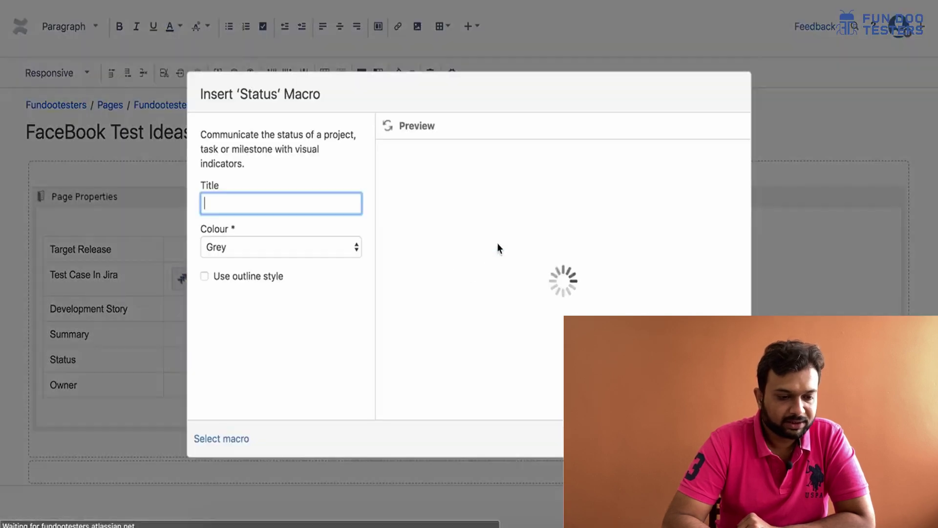
type("In-")
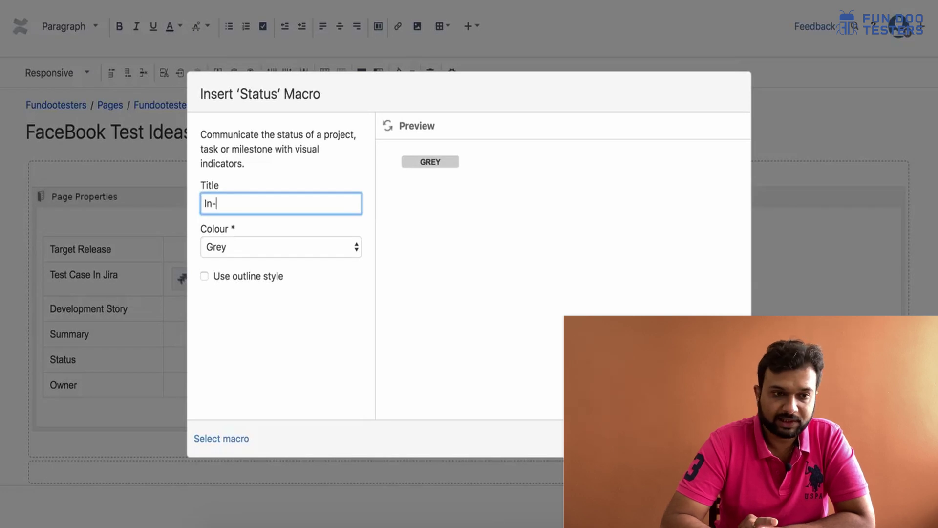
type("Progress")
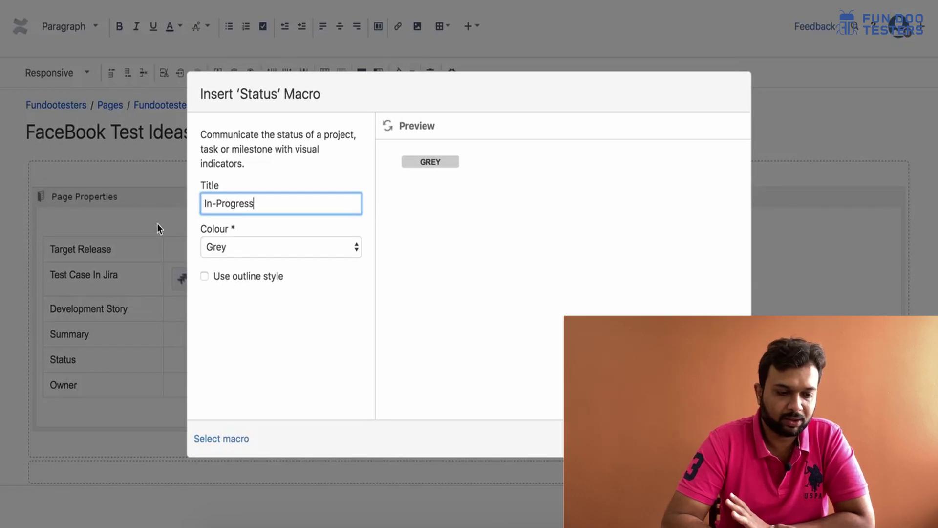
left_click(236, 253)
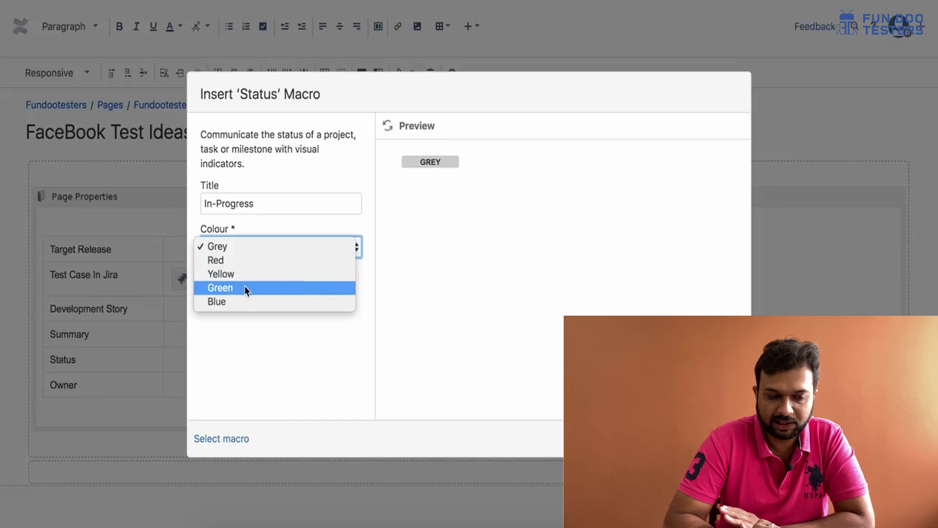
left_click(243, 273)
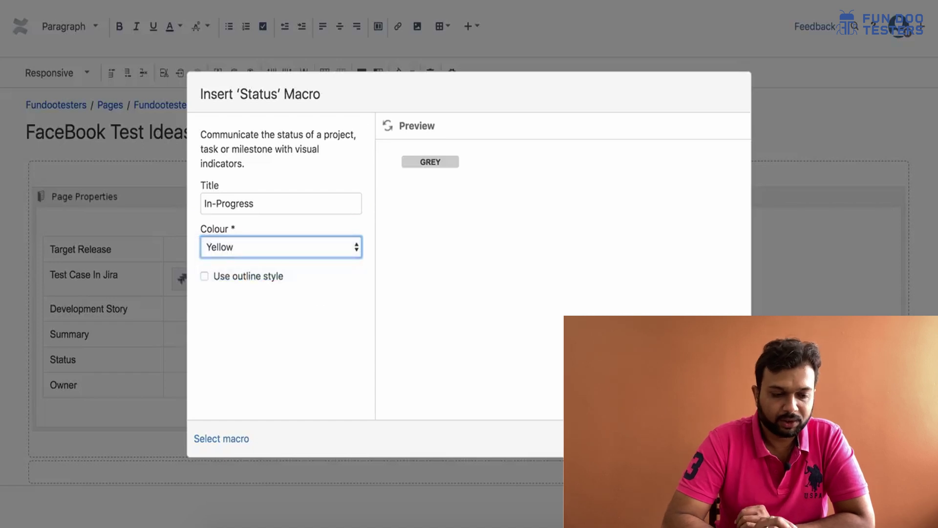
key("Return")
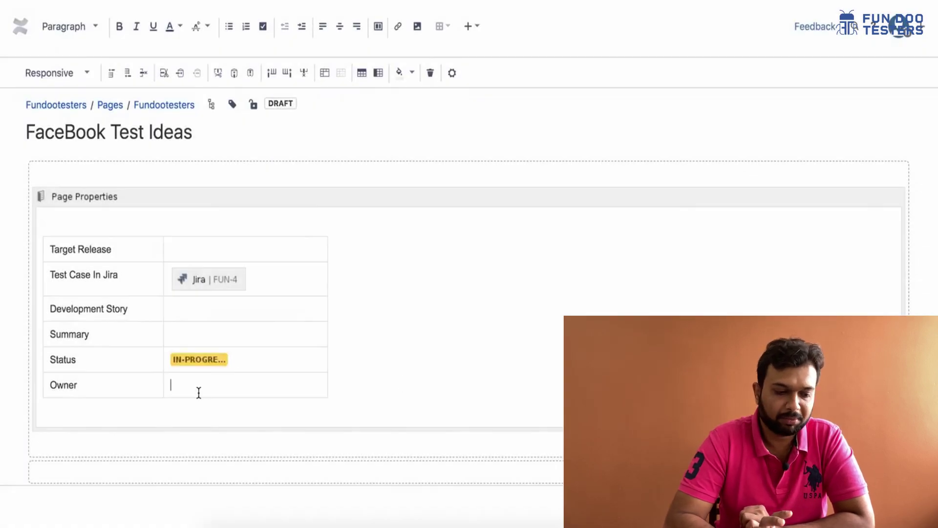
Step: Mention the owner's user account in the value cell of the Owner row and place the cursor in the second section
type("@")
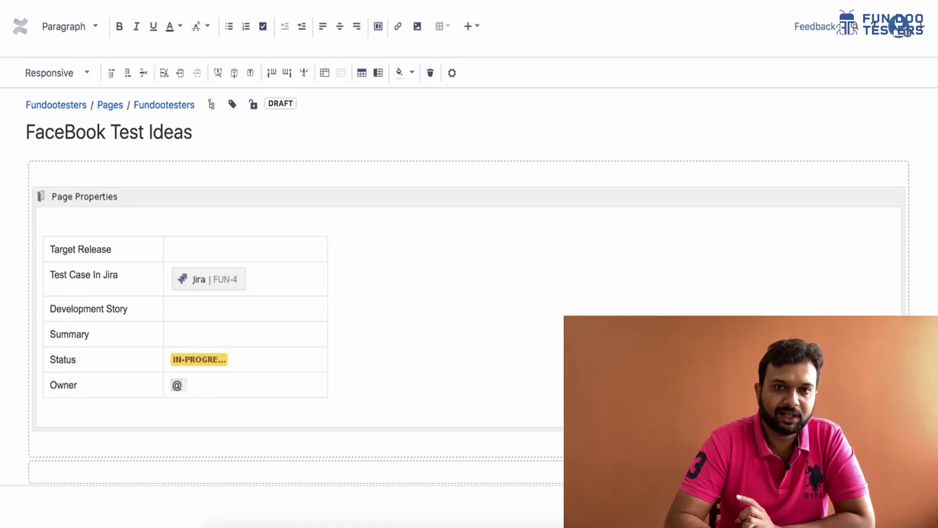
type("n")
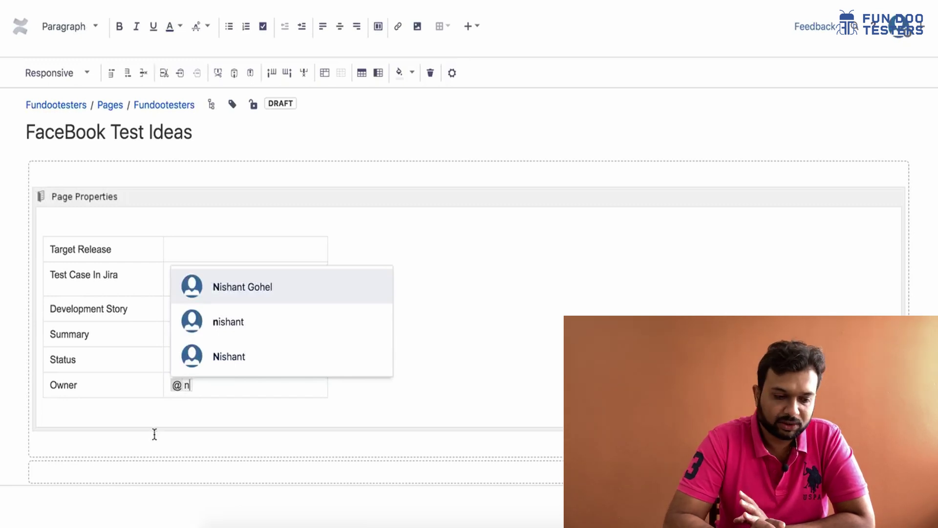
left_click(270, 287)
scroll(339, 392, "down", 1)
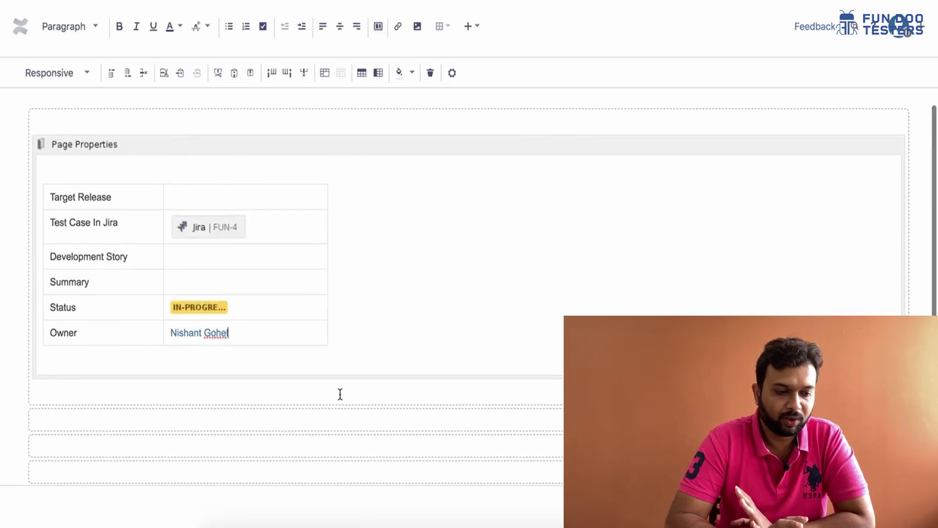
left_click(174, 418)
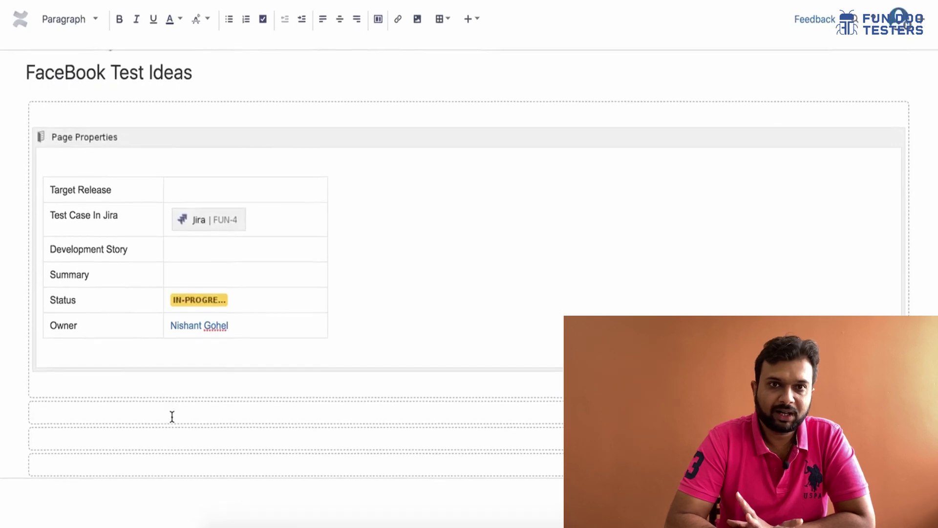
Step: Enter "Test Ideas" in the second section and format it as Heading 3
type("Test Ideas")
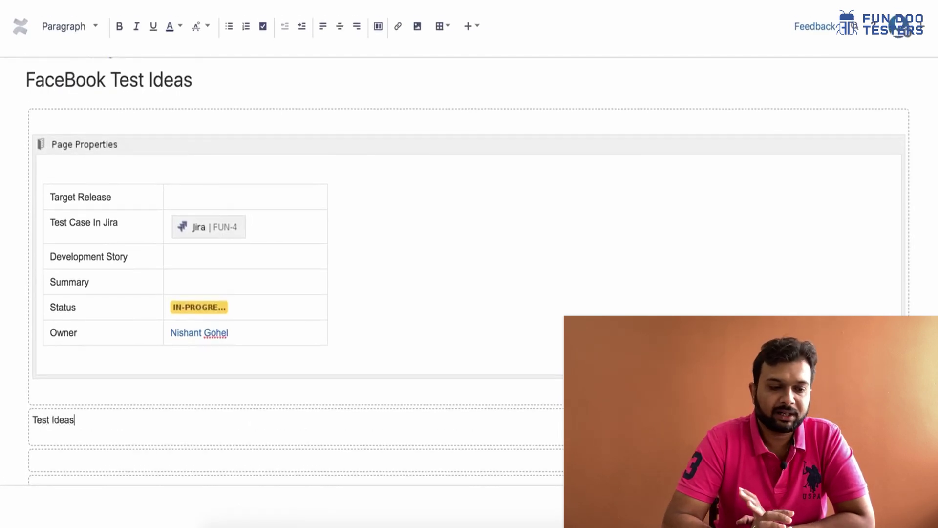
left_click(240, 459)
left_click(172, 418)
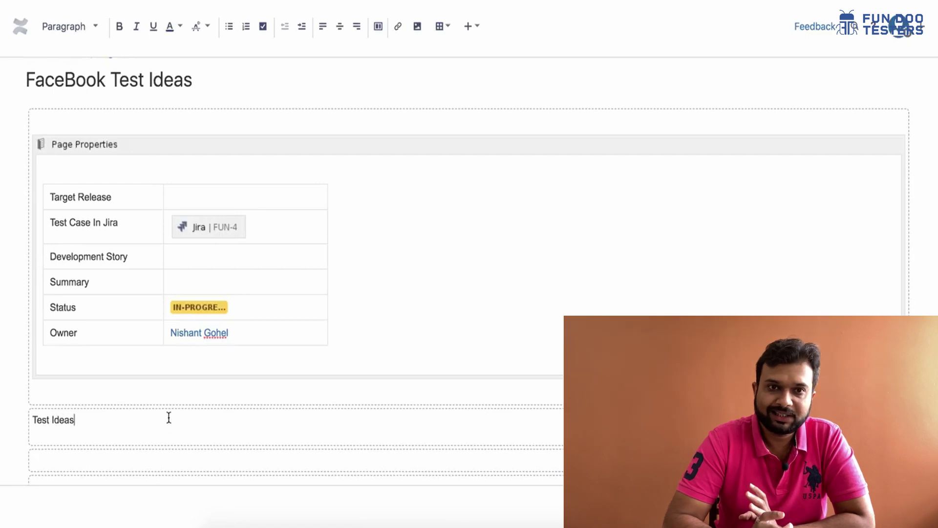
left_click(92, 26)
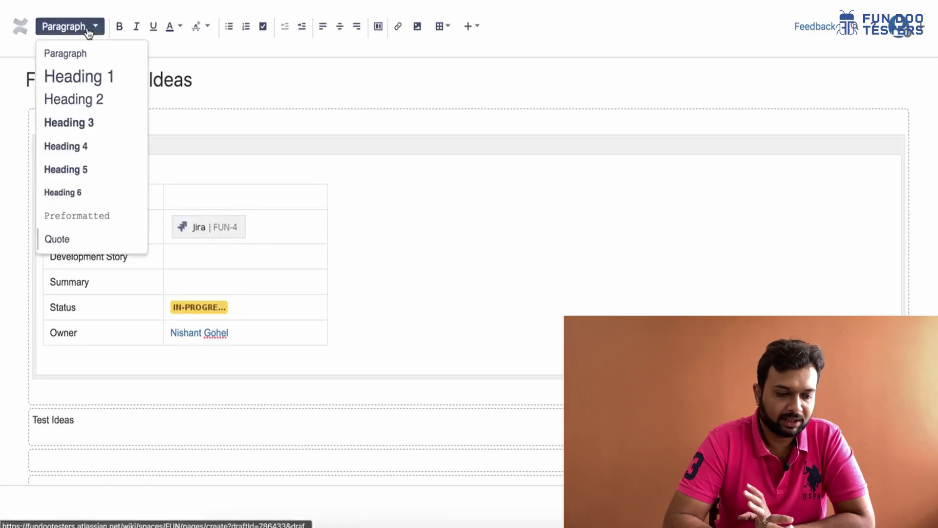
left_click(86, 121)
scroll(214, 370, "down", 1)
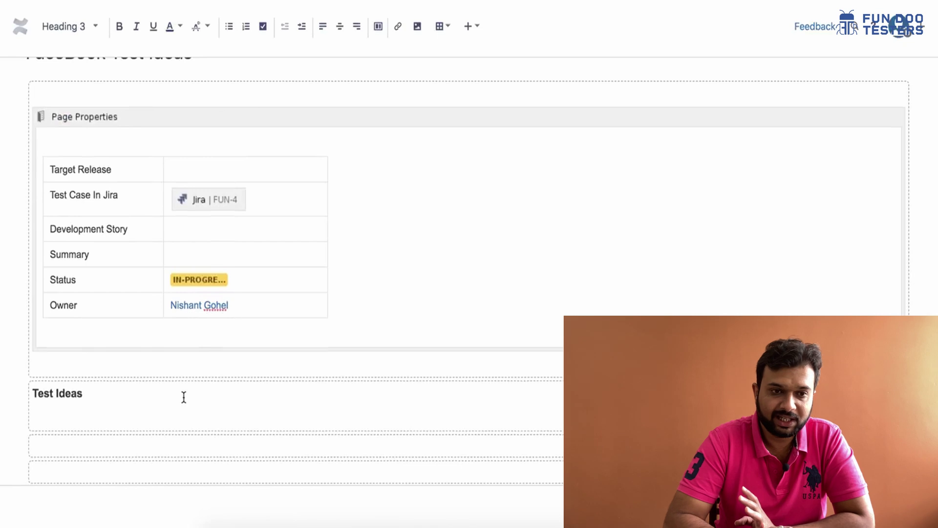
Step: Insert a table of six columns and five rows with a heading row in the third section
left_click(221, 248)
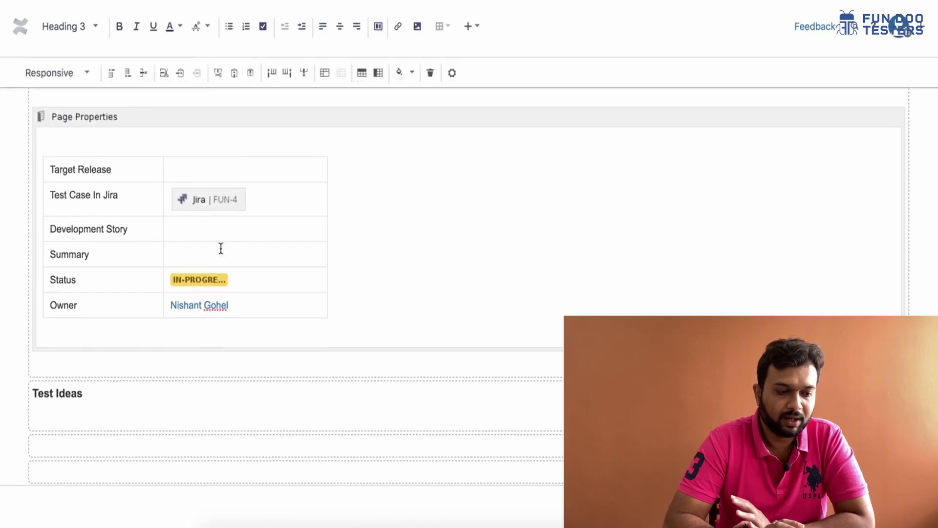
scroll(421, 187, "down", 1)
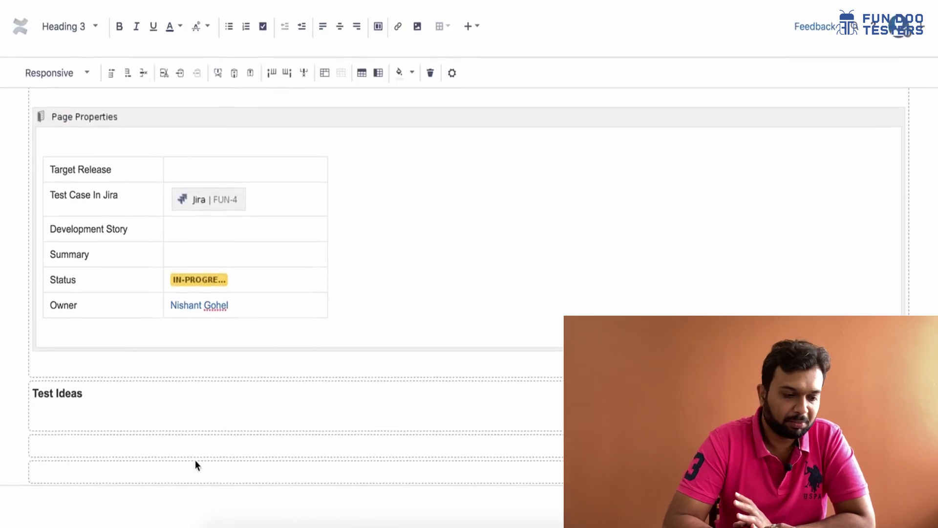
left_click(149, 443)
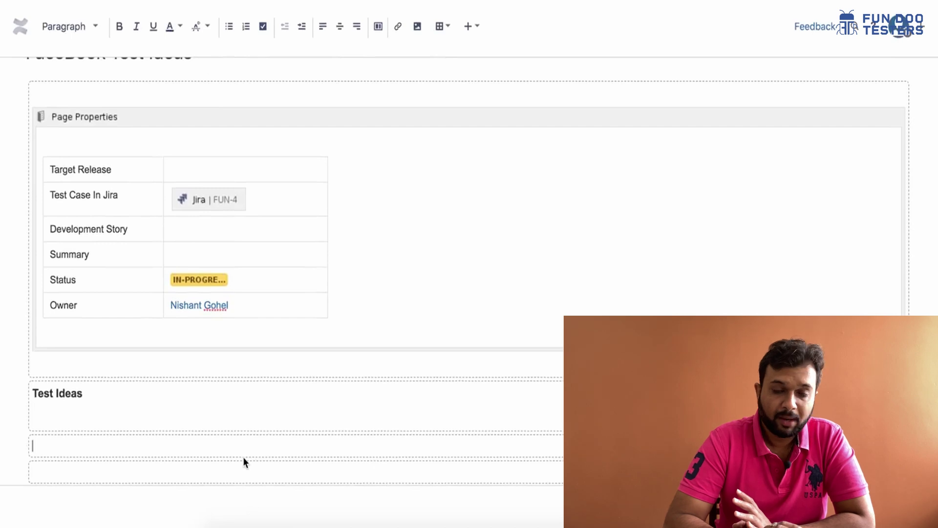
left_click(441, 27)
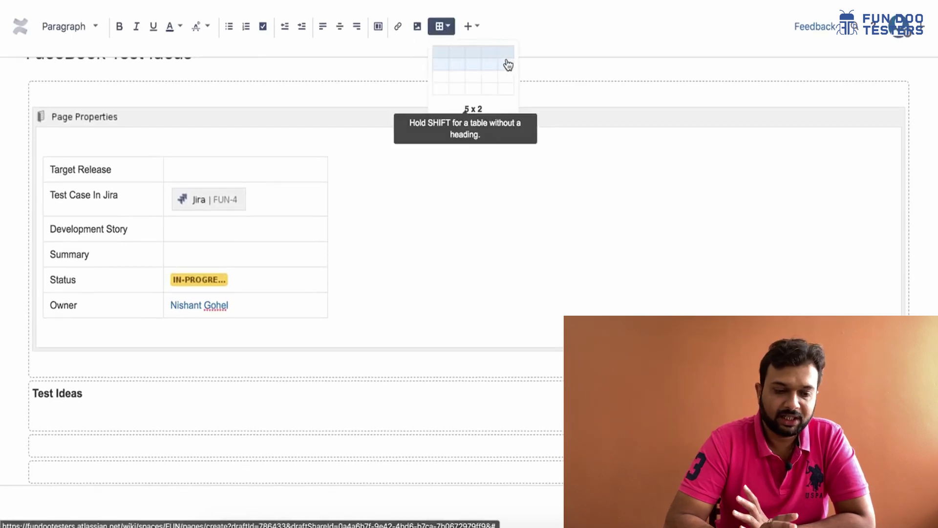
left_click(514, 117)
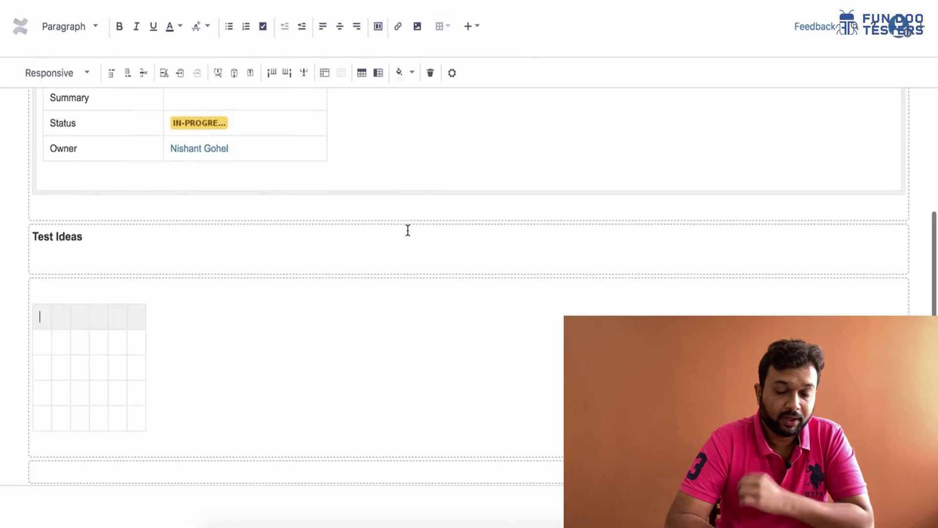
Step: Label the first two header cells of the new table "Sr. No" and "Test Ideas"
type("S")
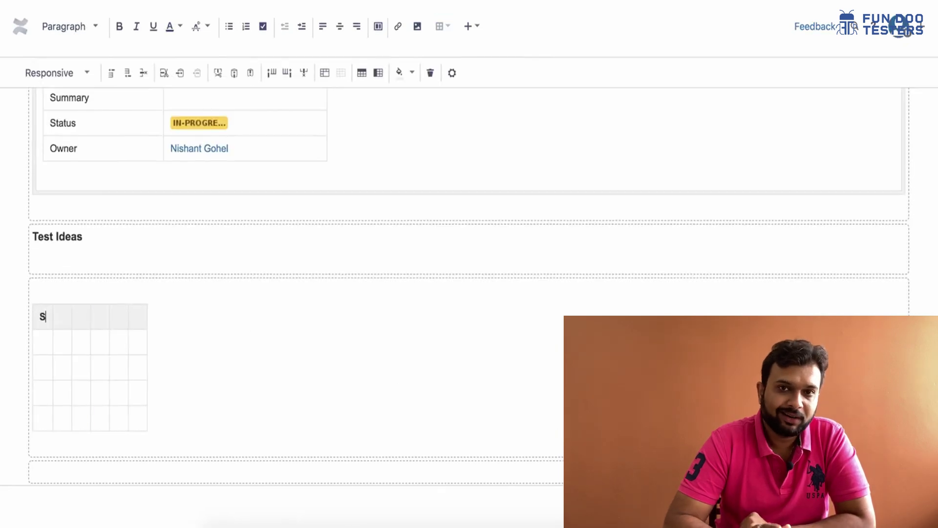
type("r. No")
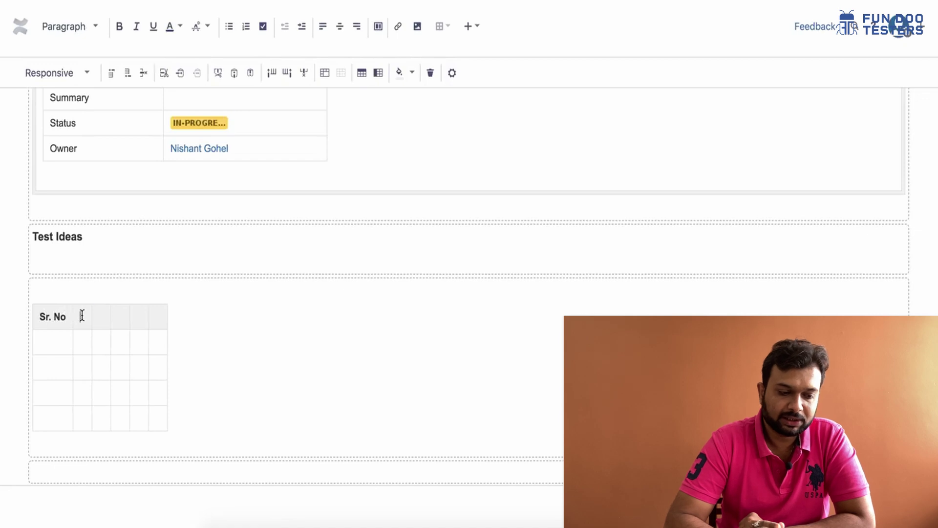
left_click(82, 315)
type("Test I")
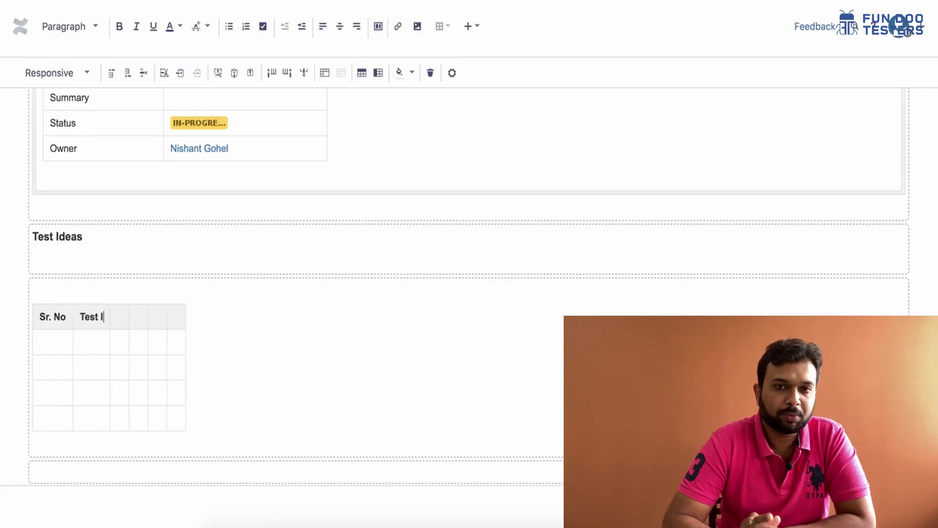
type("deas ")
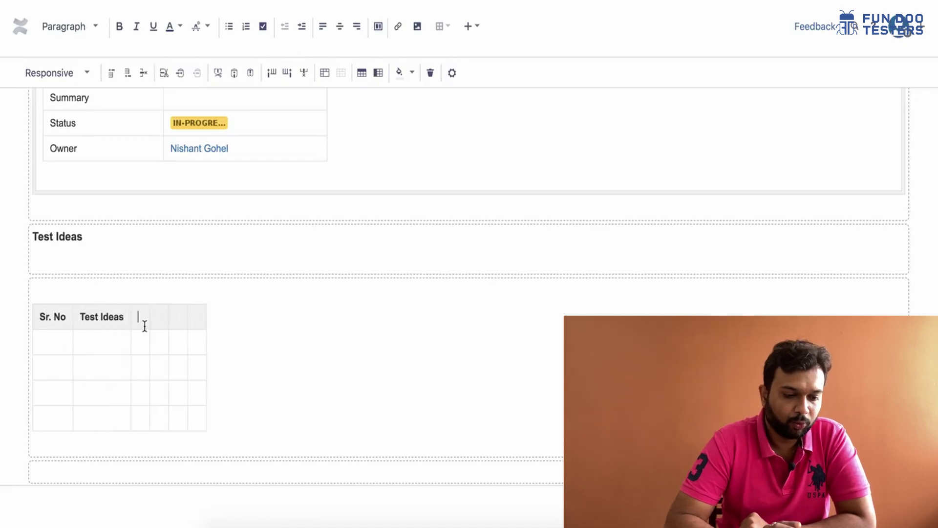
Step: Label the third and fourth header cells "Actual/Expected Result" and "Status"
type("Actua")
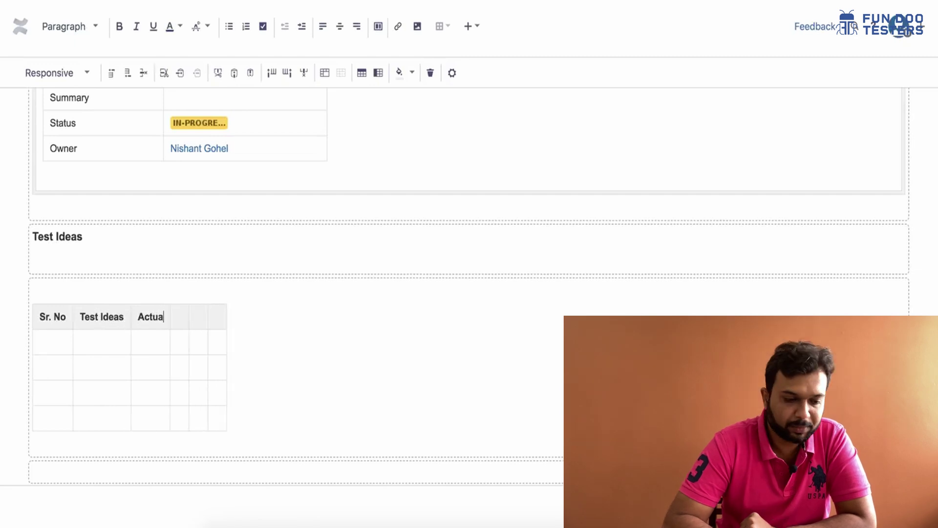
type("l/E")
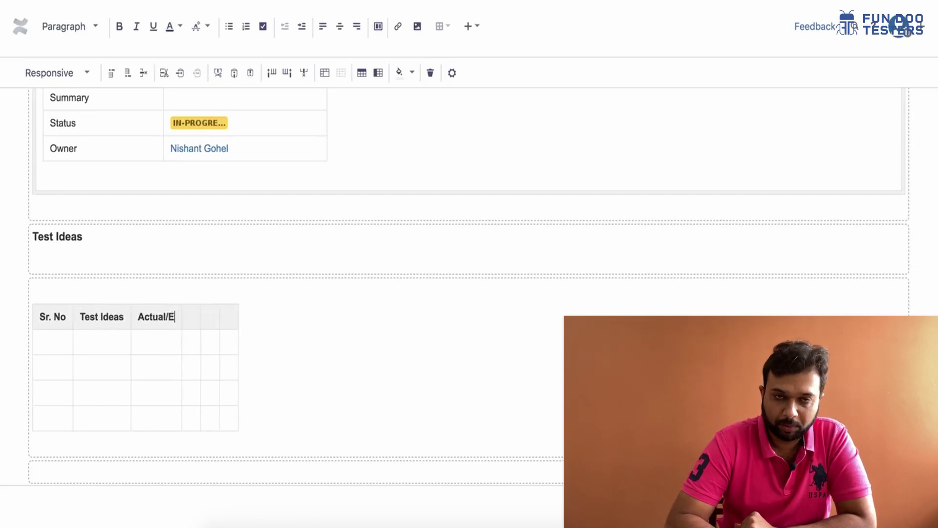
type("xpected ")
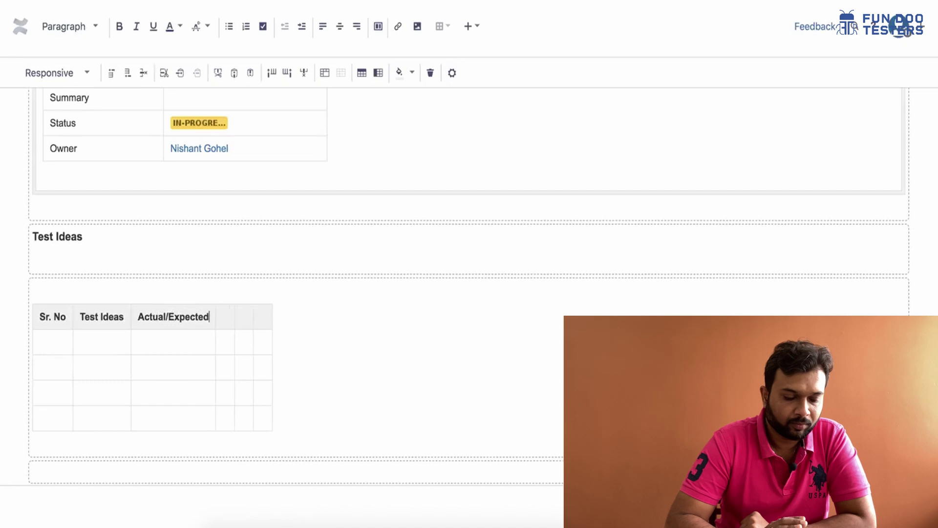
type("Result ")
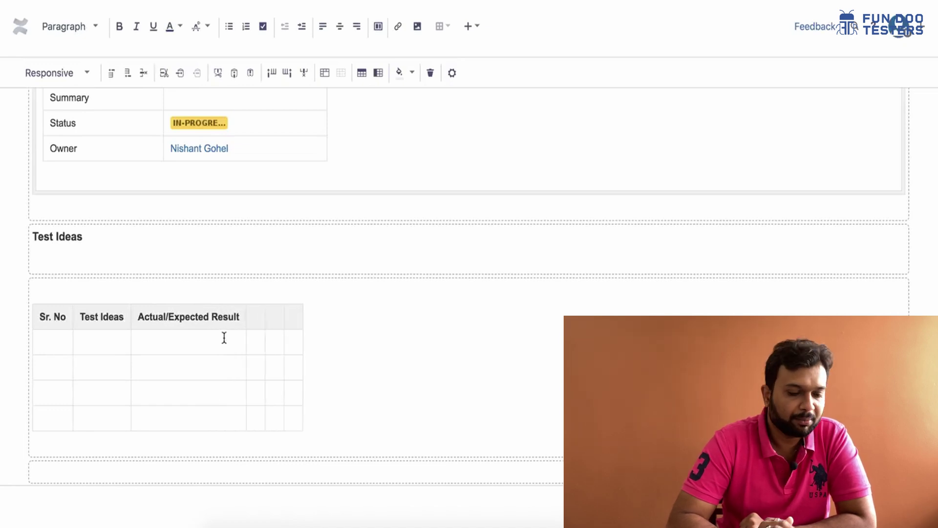
type("Status")
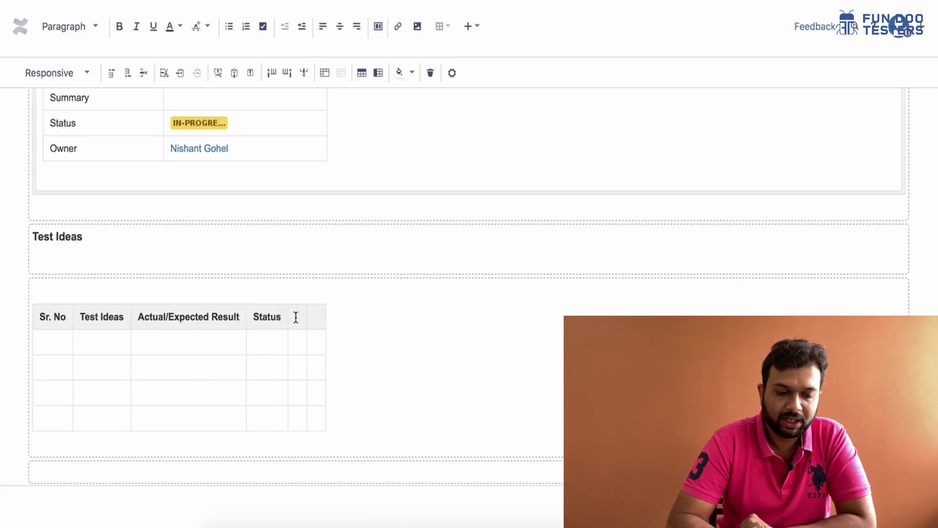
key("Tab")
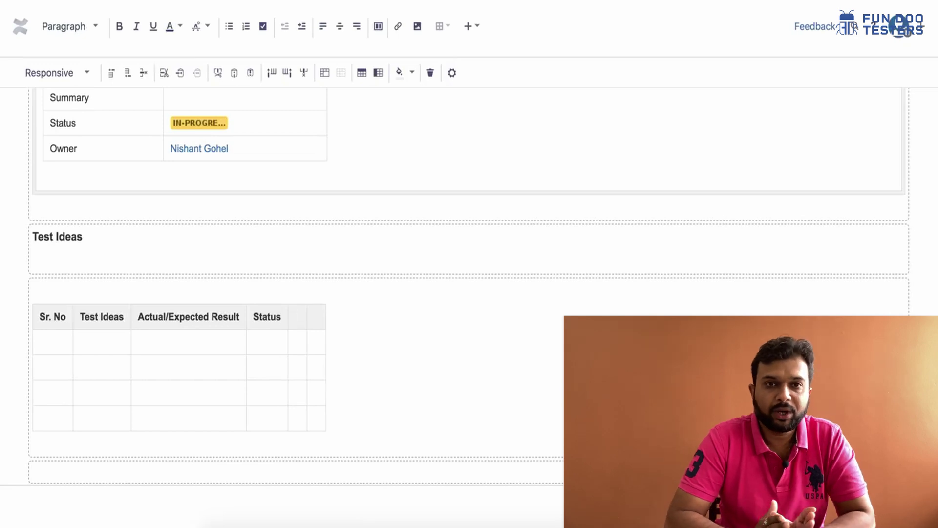
type("Device")
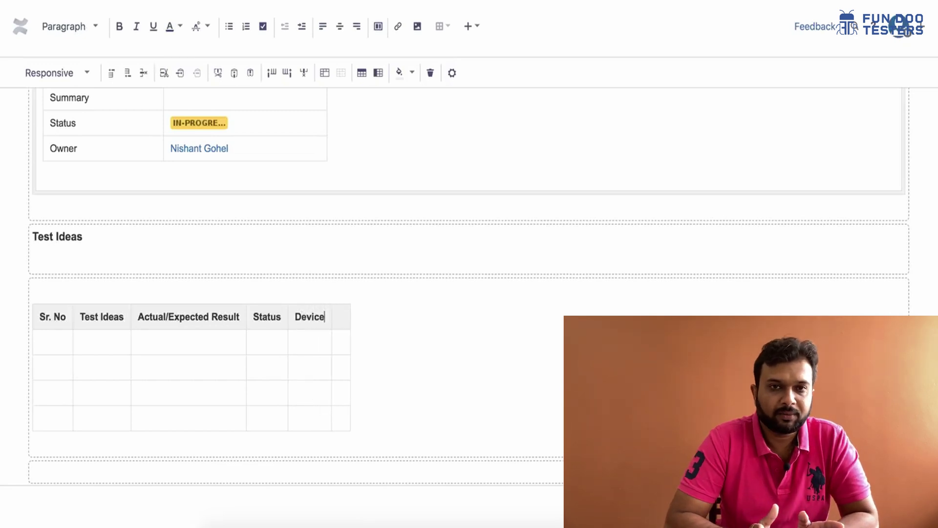
key("BackSpace")
key("BackSpace")
key("BackSpace")
key("BackSpace")
key("BackSpace")
key("BackSpace")
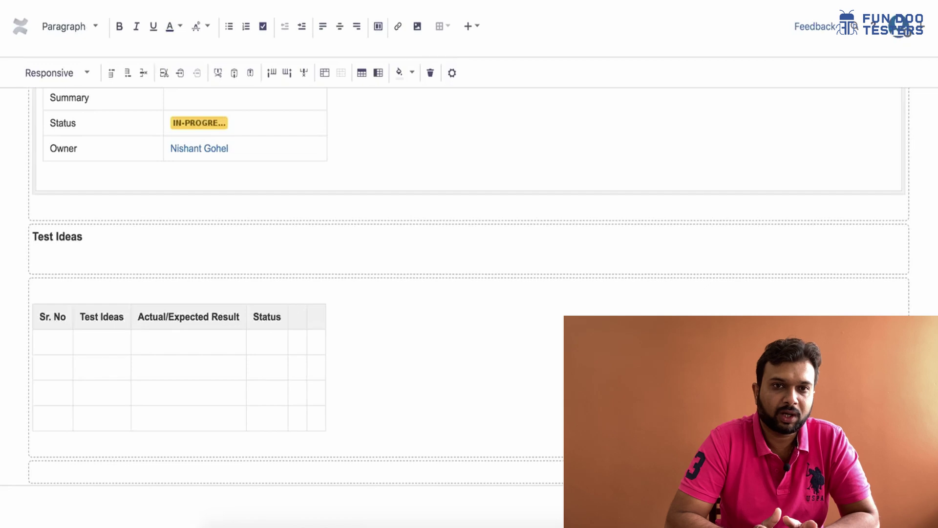
Step: Label the fifth header cell "OS" and place the cursor in the last header cell
type("OS")
left_click(317, 320)
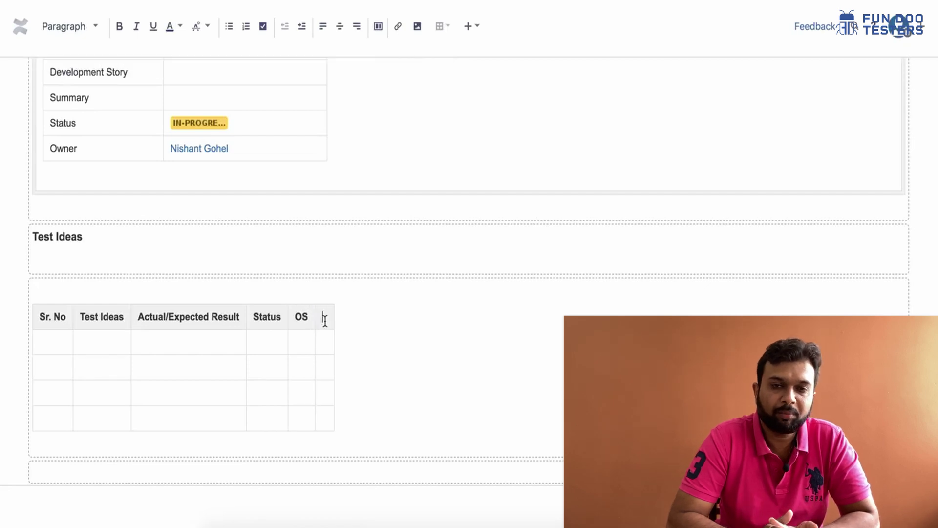
left_click(325, 320)
type("Com")
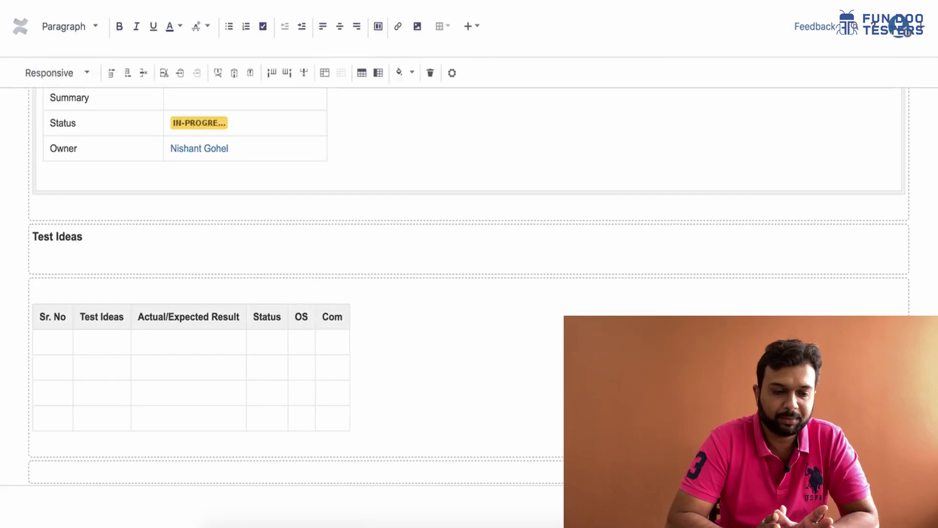
key("BackSpace")
key("BackSpace")
key("BackSpace")
Step: Label the last header cell "Remarks" and widen the table's columns to span the section
type("Remarks")
left_click(513, 358)
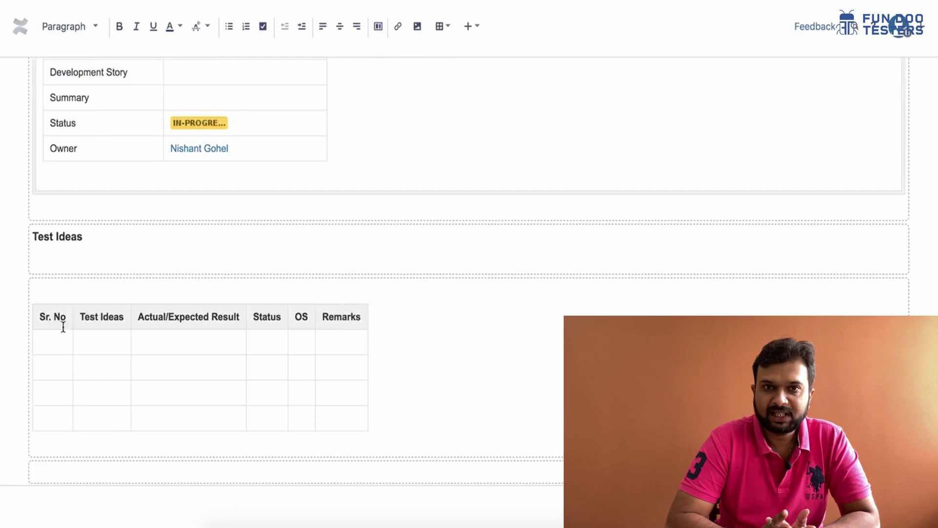
left_click_drag(130, 321, 309, 345)
left_click(424, 344)
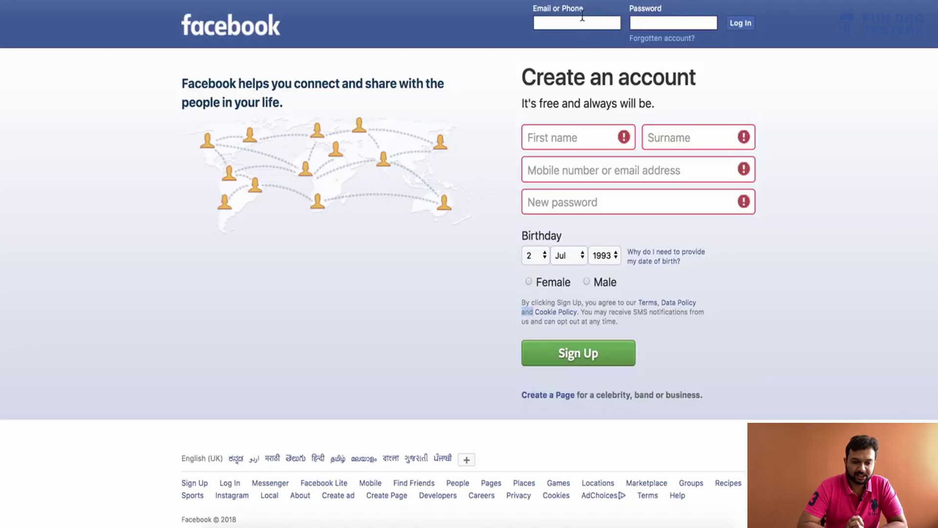
Step: Check the email and password fields on the Facebook login page, and enter "Email Filed is mandatory or not" as the table's first test idea
left_click(557, 23)
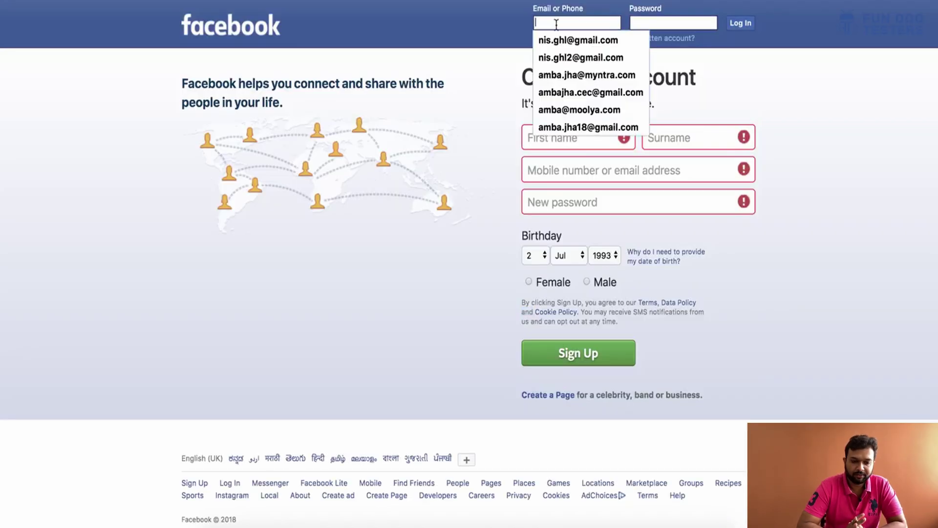
left_click(665, 24)
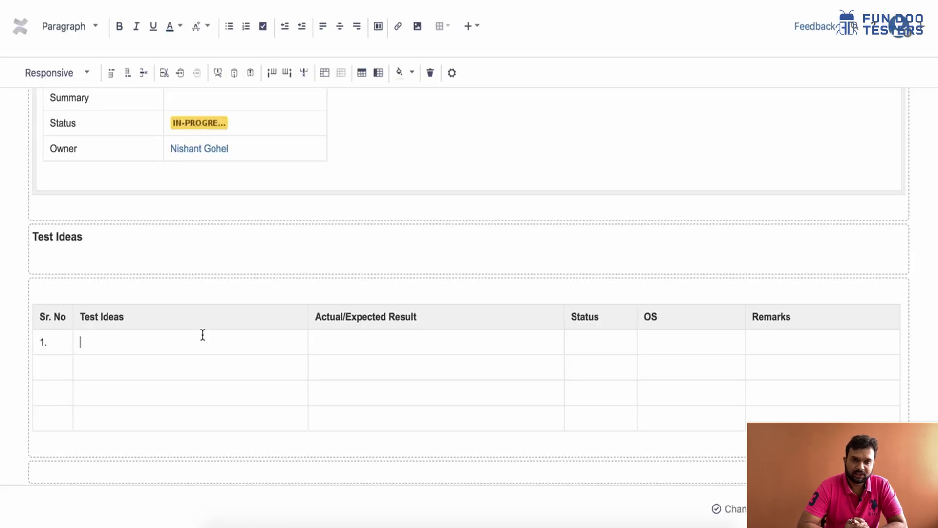
left_click(203, 335)
type("Email")
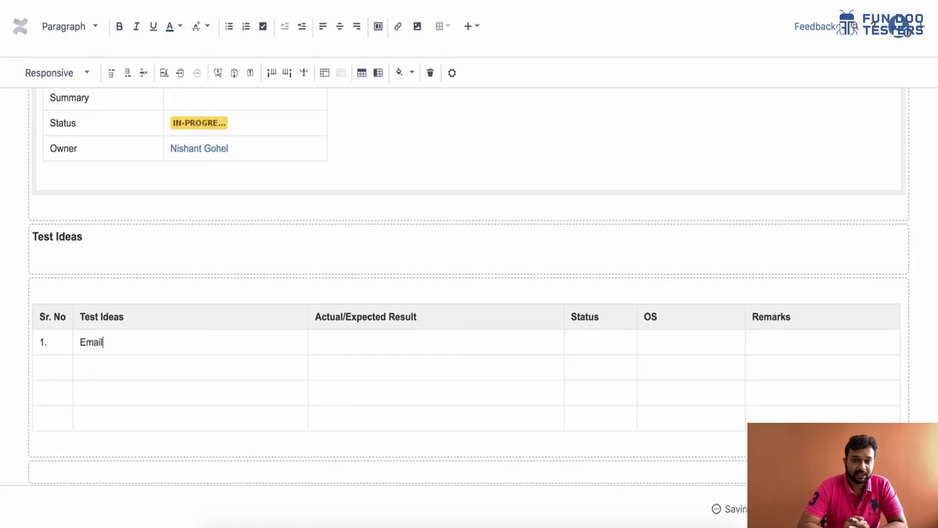
type(" File")
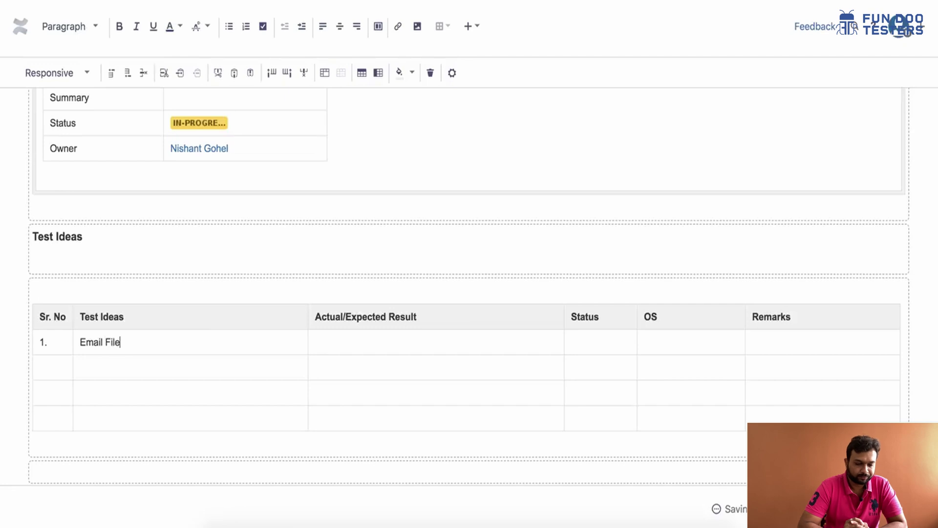
type("d is mandatory")
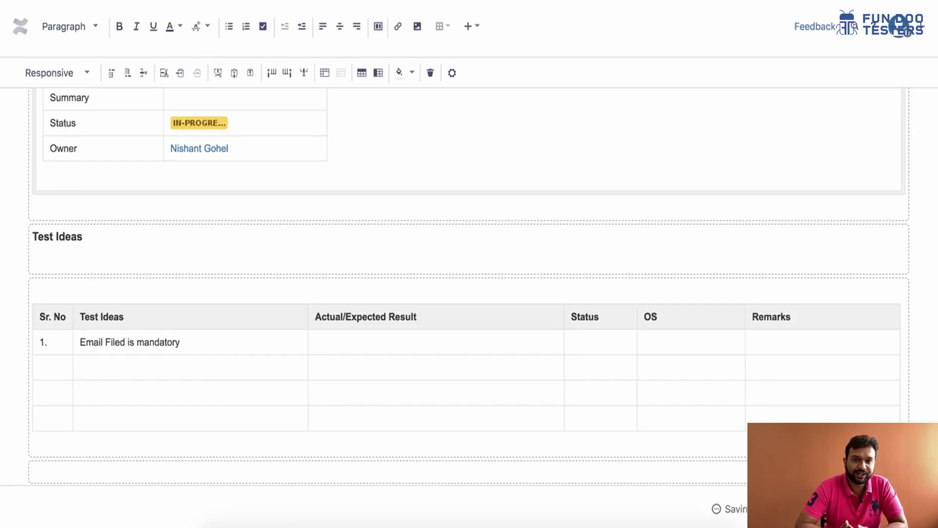
type(" or not")
Step: Number the table's second row "2." and place the cursor in its Test Ideas cell
left_click(61, 366)
type("2.")
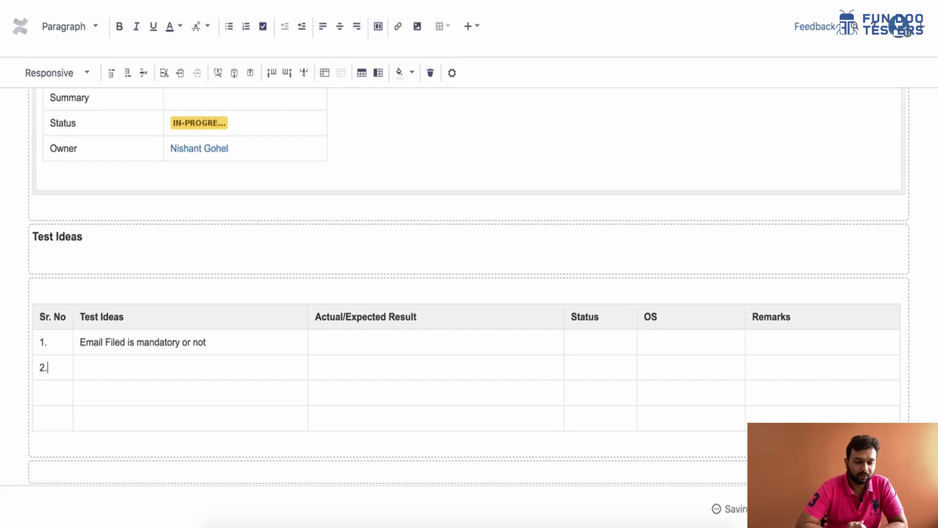
left_click(149, 371)
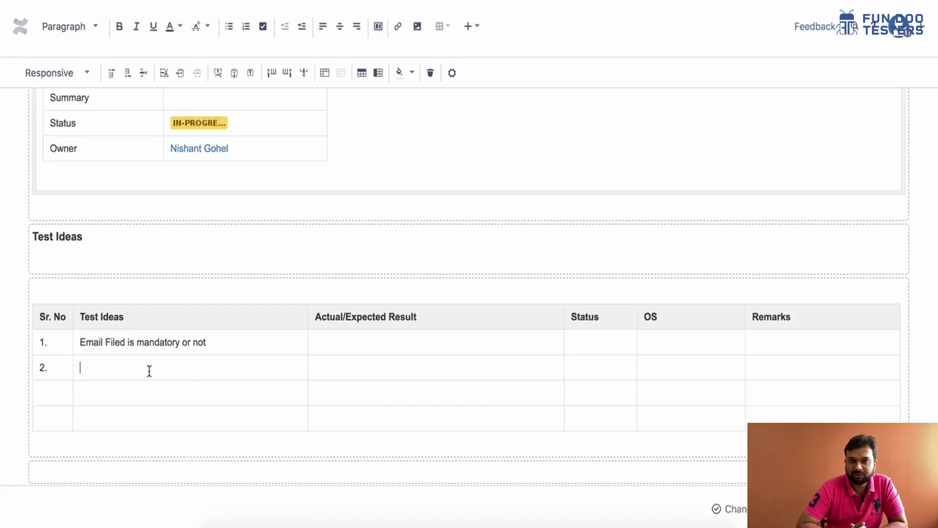
type("It")
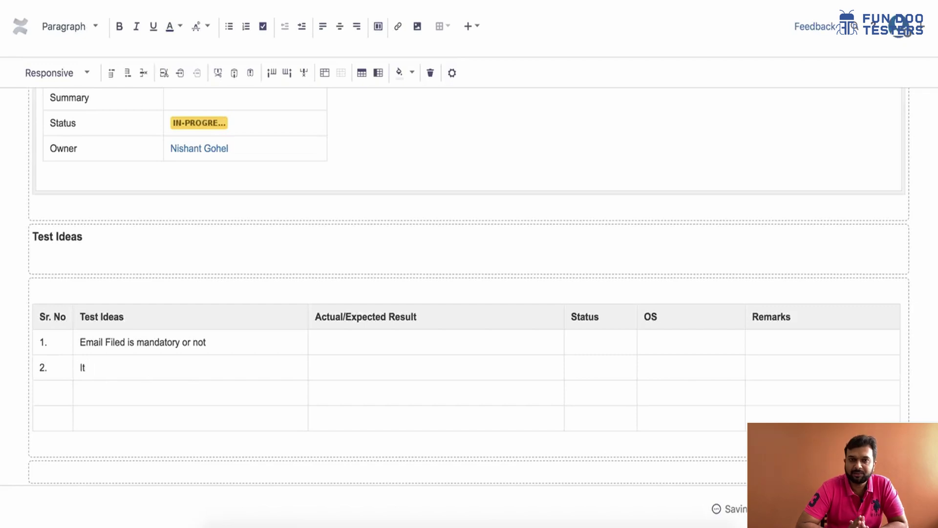
key("BackSpace")
key("BackSpace")
key("BackSpace")
Step: Enter "Email filed is case sensitive or not?" as the second test idea, and set the two rows' statuses to "Pass" and "Fail"
type("Email")
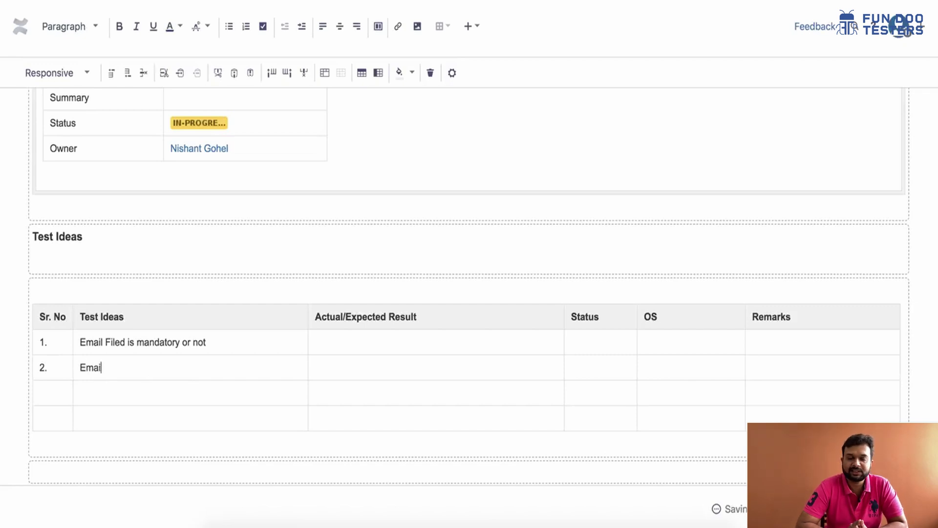
type(" filed is ca")
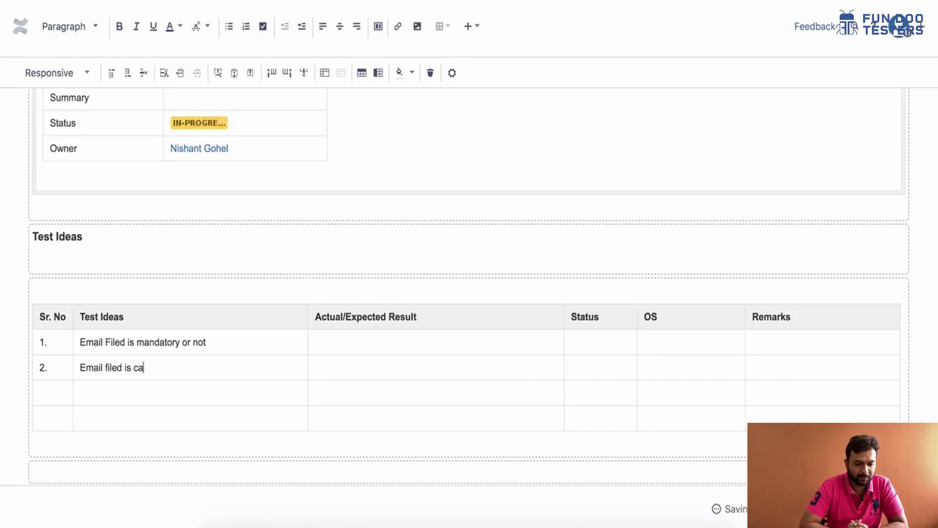
left_click(593, 345)
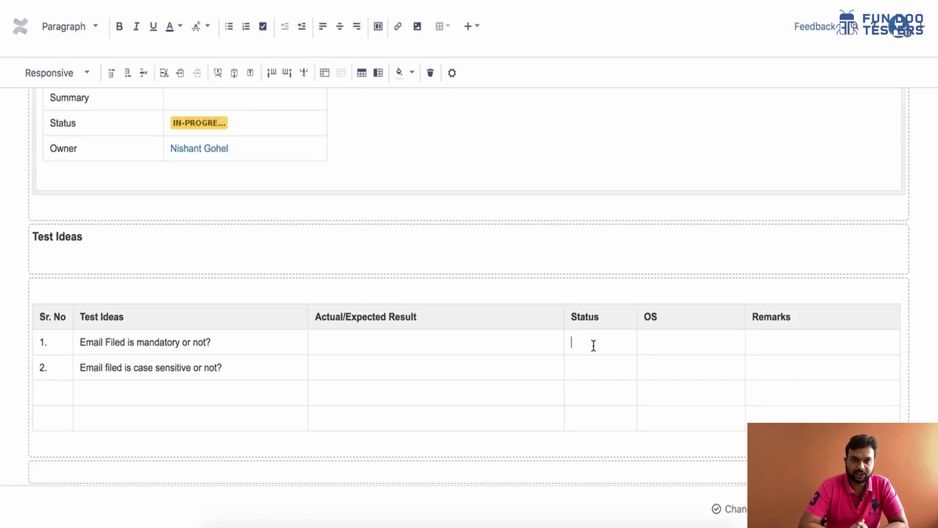
type("Pass")
left_click(594, 367)
type("Fail")
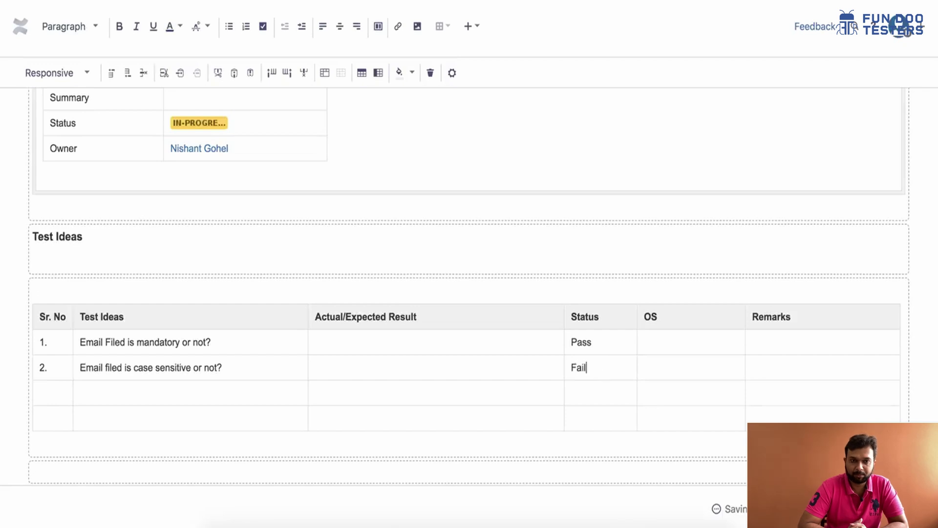
Step: Fill the OS cells with "Windows" for row 1 and "MAC" for row 2, and enter "NA" as both rows' remarks
left_click(702, 341)
type("Wind")
type("ows")
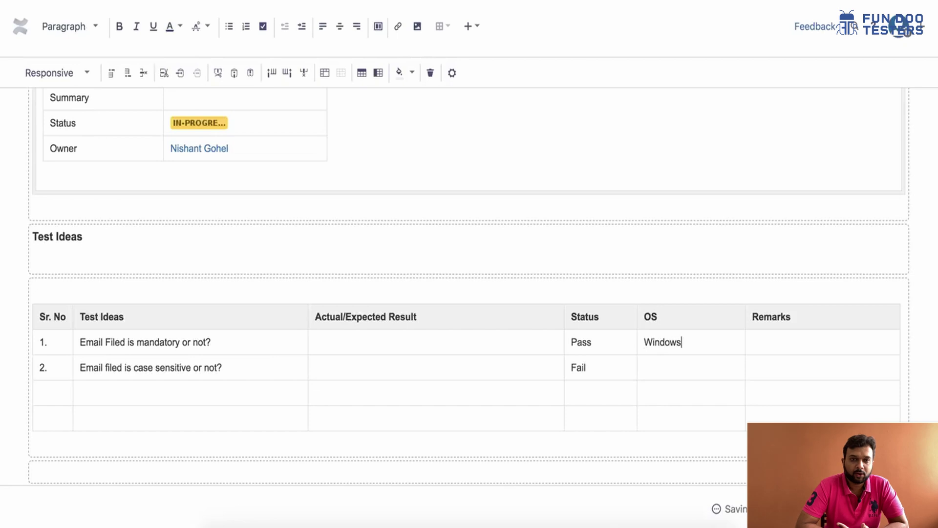
type("MAC")
left_click(788, 335)
type("NA")
left_click(784, 373)
type("NA")
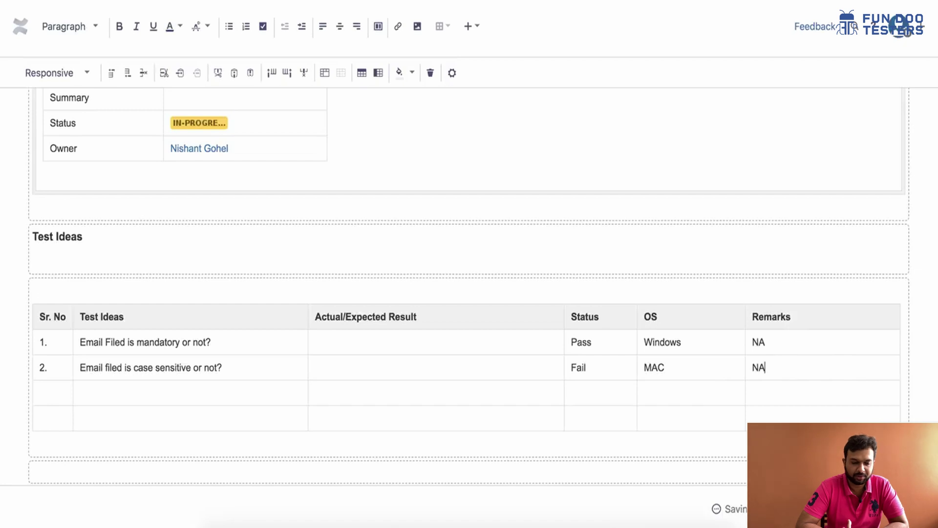
Step: Add an "AR" line and an "ER:" line to row 1's Actual/Expected Result cell, and "AR:" and "ER:" lines to row 2's
left_click(319, 358)
left_click(323, 342)
type("AR")
key("Return")
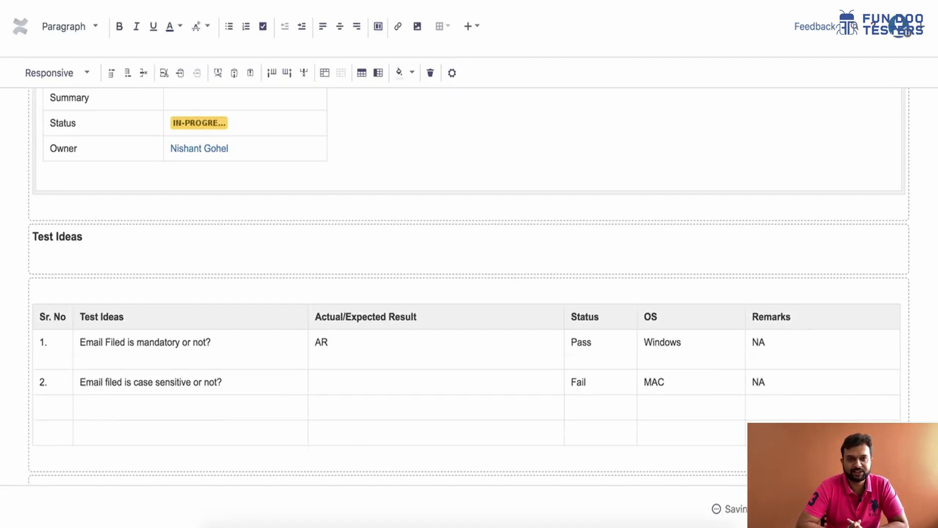
type("ER:")
left_click(327, 379)
type("AR")
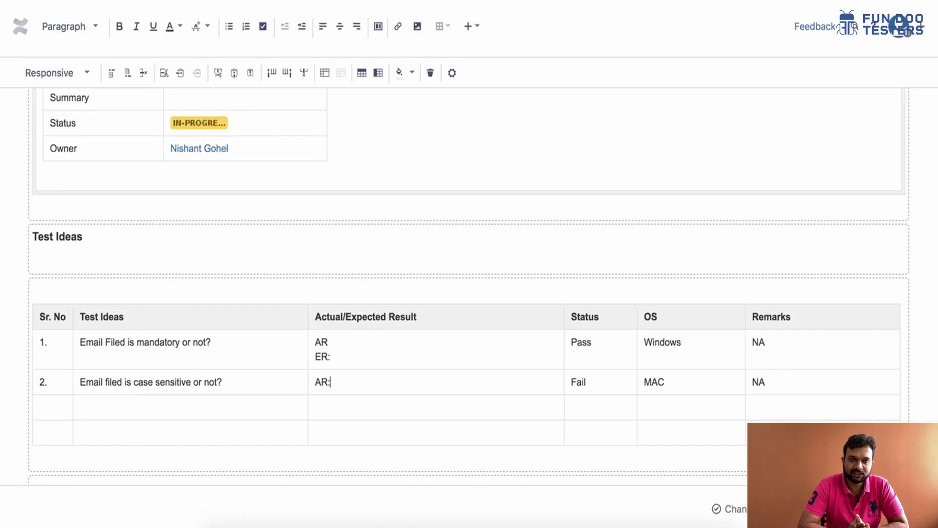
type(":")
key("Return")
type("ER")
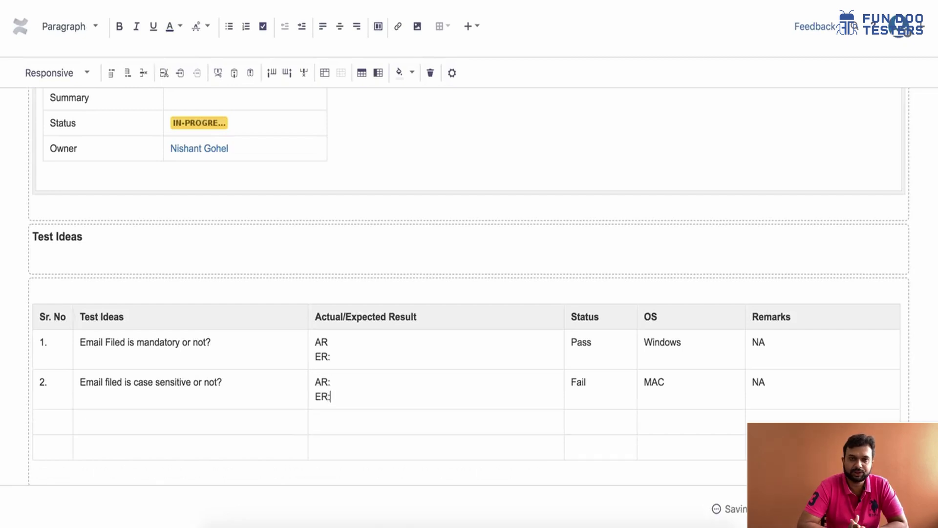
Step: Remove the two empty rows at the end of the test ideas table
scroll(775, 377, "up", 5)
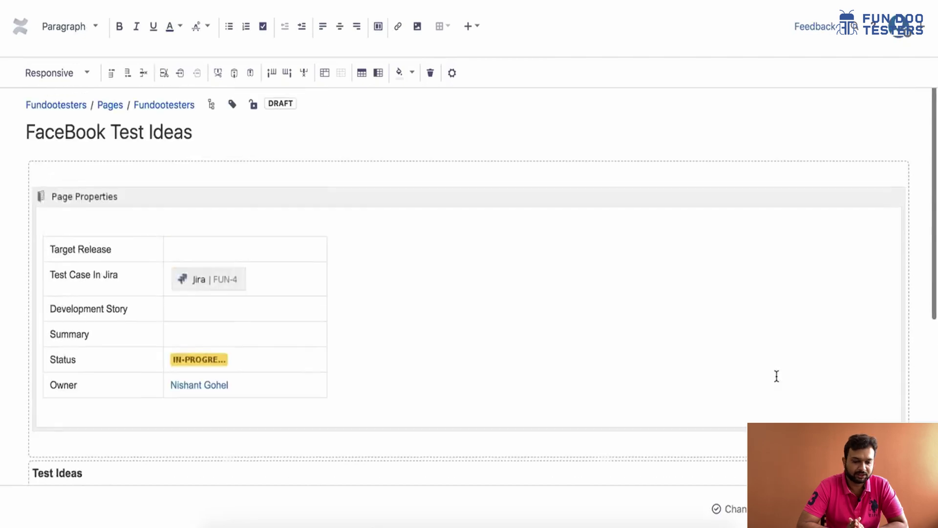
left_click(165, 76)
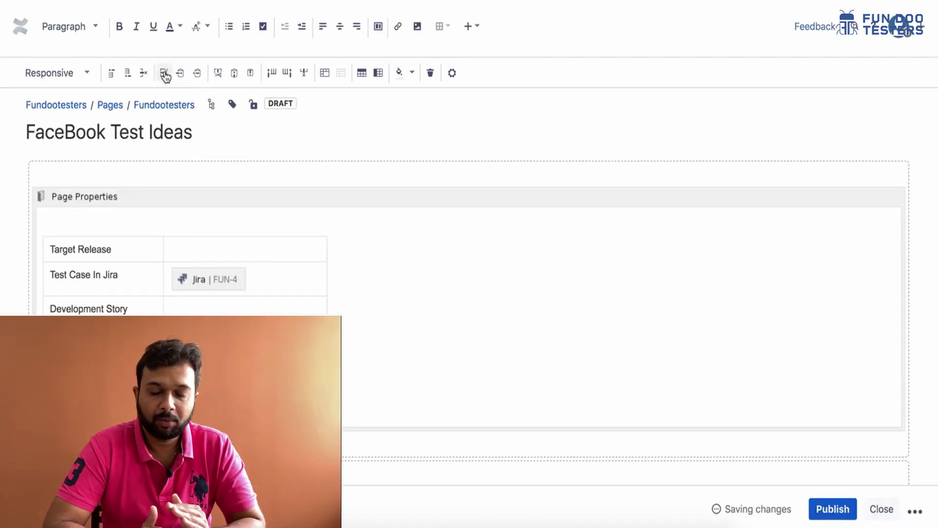
scroll(471, 377, "down", 5)
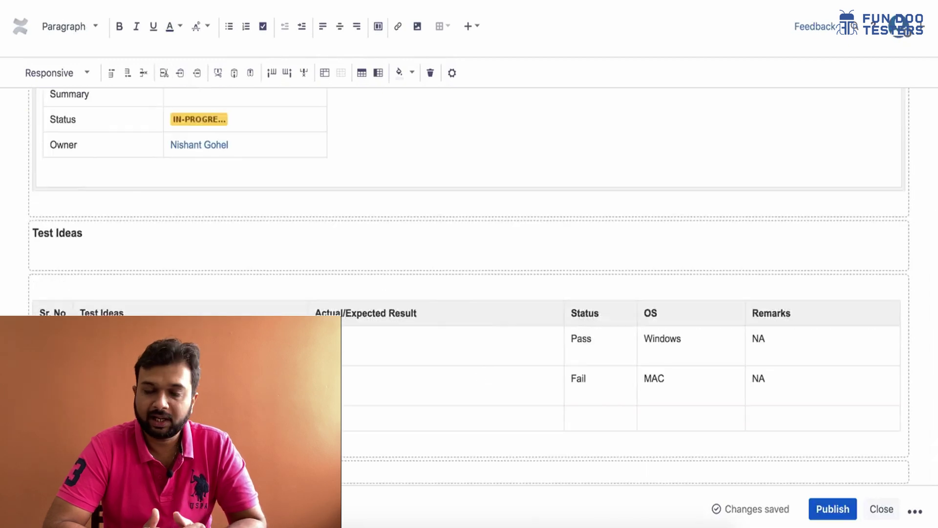
left_click(168, 77)
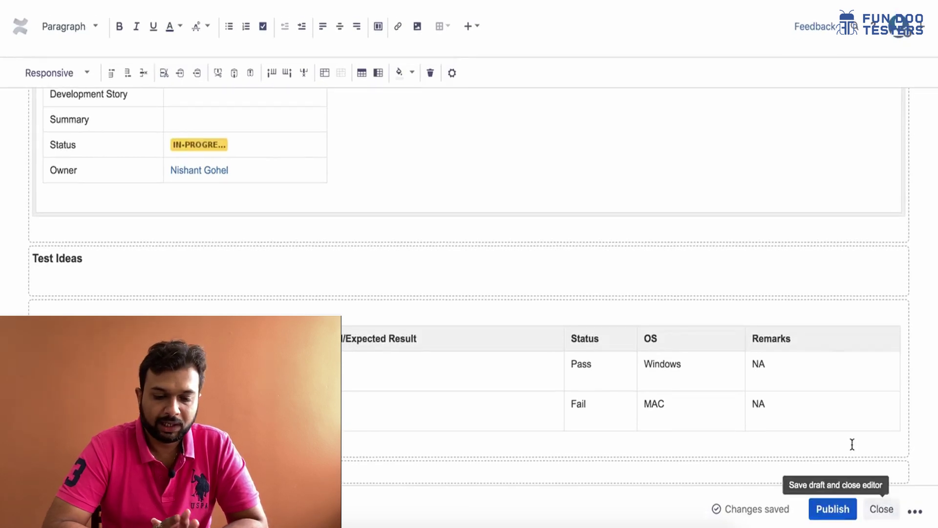
Step: Preview the draft page and publish it, dismissing the related Jira items hint for good
left_click(915, 513)
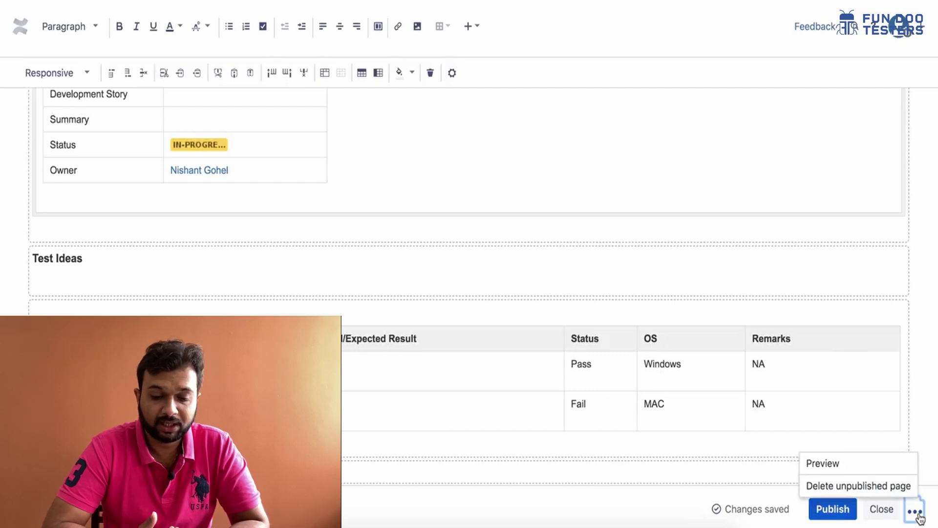
left_click(839, 464)
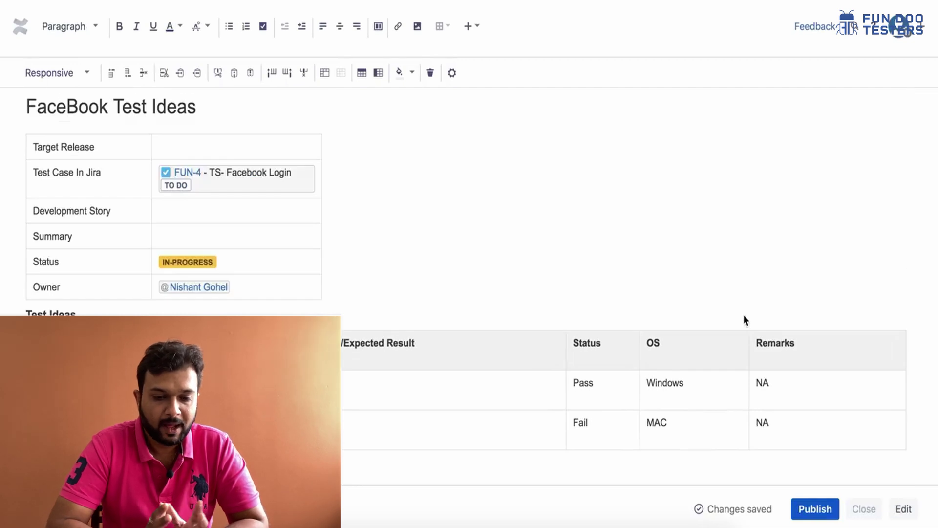
scroll(745, 316, "down", 1)
scroll(744, 316, "up", 1)
scroll(744, 317, "down", 1)
scroll(745, 317, "up", 1)
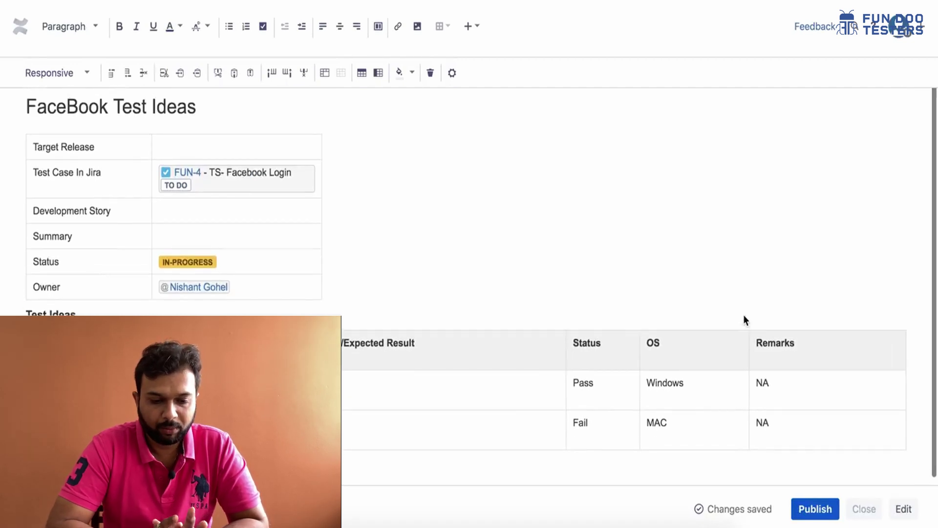
left_click(818, 512)
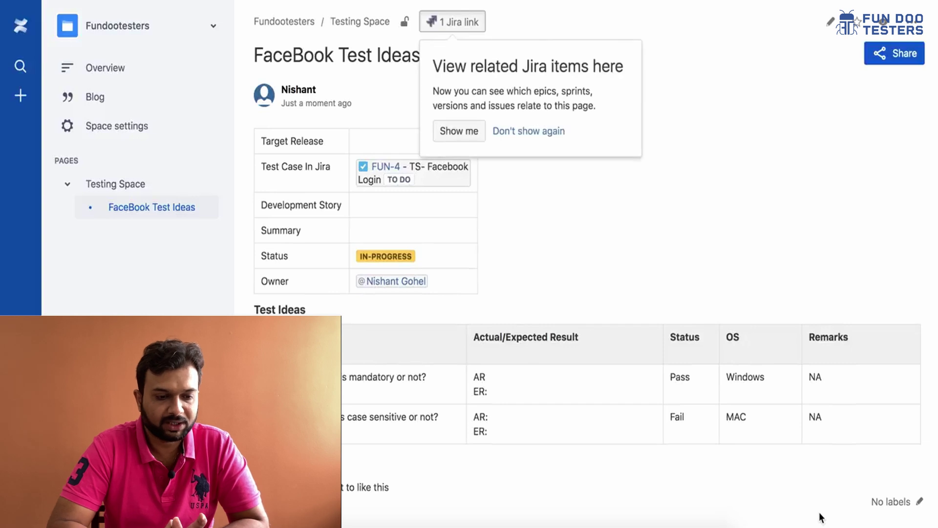
left_click(536, 131)
Step: Look at the parent Testing Space page in the page tree and return to the FaceBook Test Ideas page
left_click(67, 184)
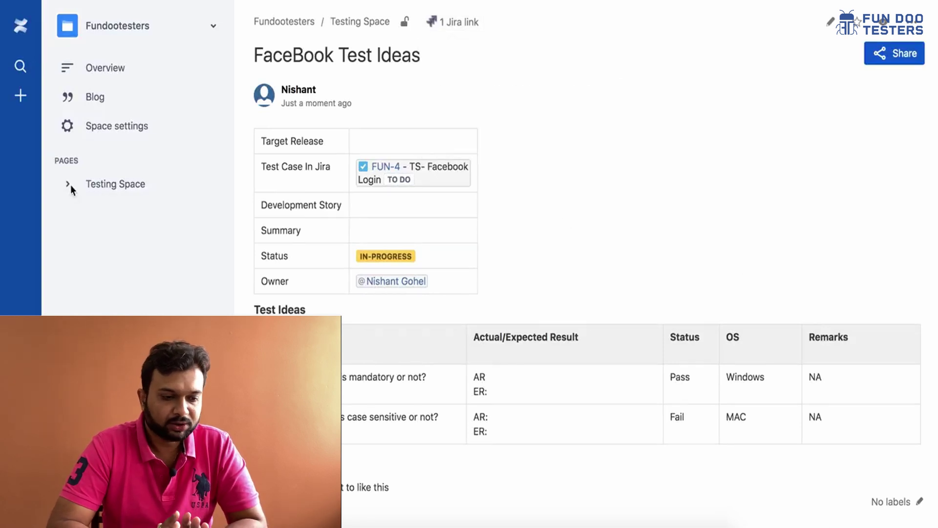
left_click(102, 188)
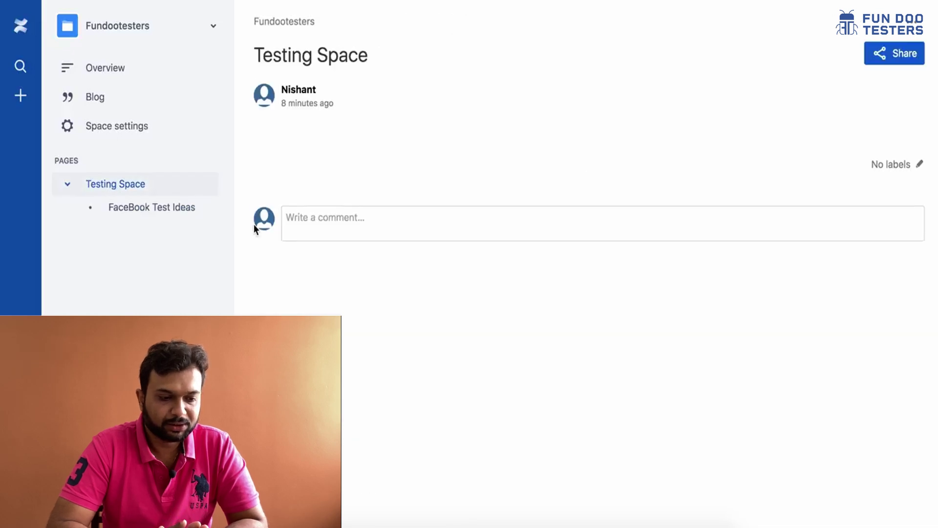
left_click(152, 218)
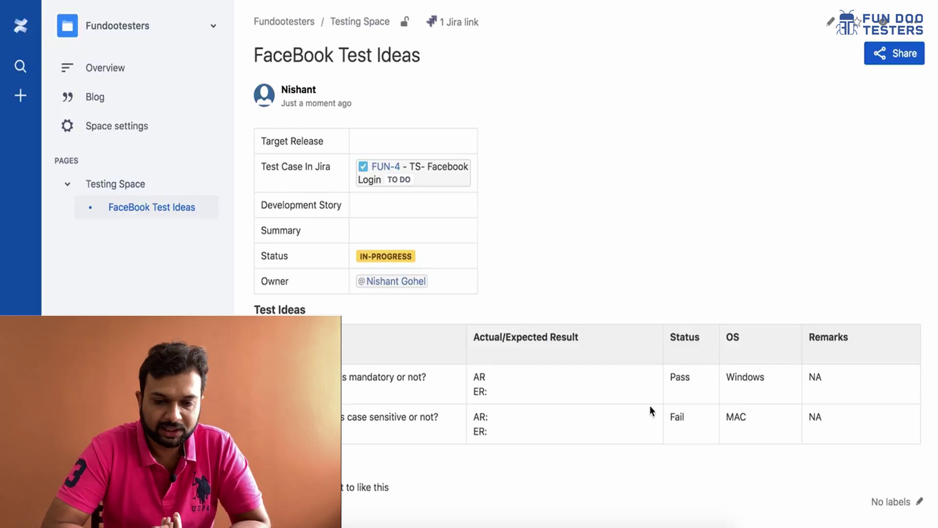
Step: Share the FaceBook Test Ideas page by sending a notification to the page's owner
left_click(890, 52)
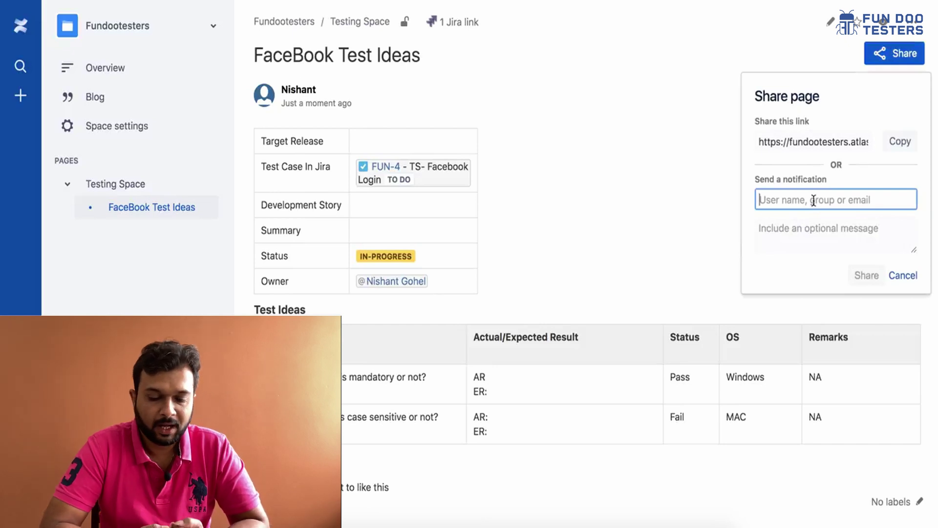
type("nis")
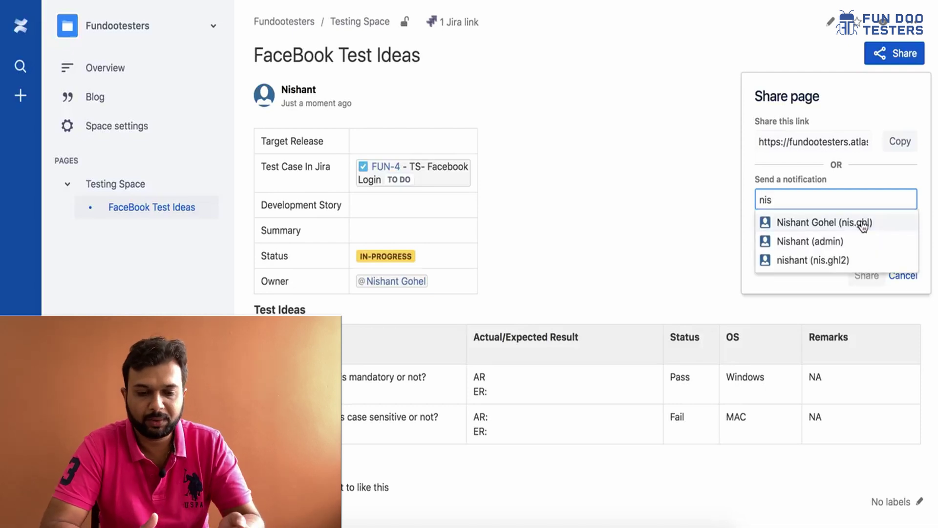
left_click(861, 221)
left_click(865, 311)
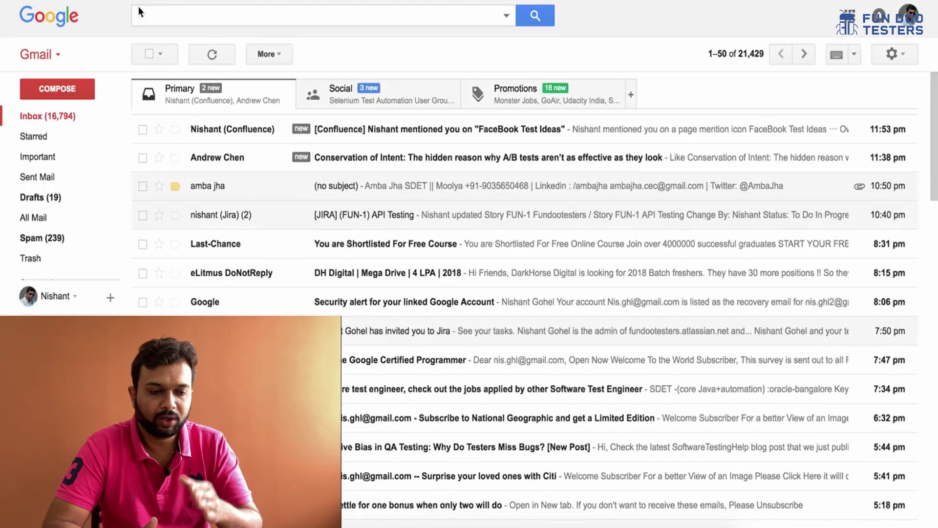
Step: Switch to Gmail, open the Confluence mention email and follow its FaceBook Test Ideas link, dismissing the related Jira items hint
left_click(240, 131)
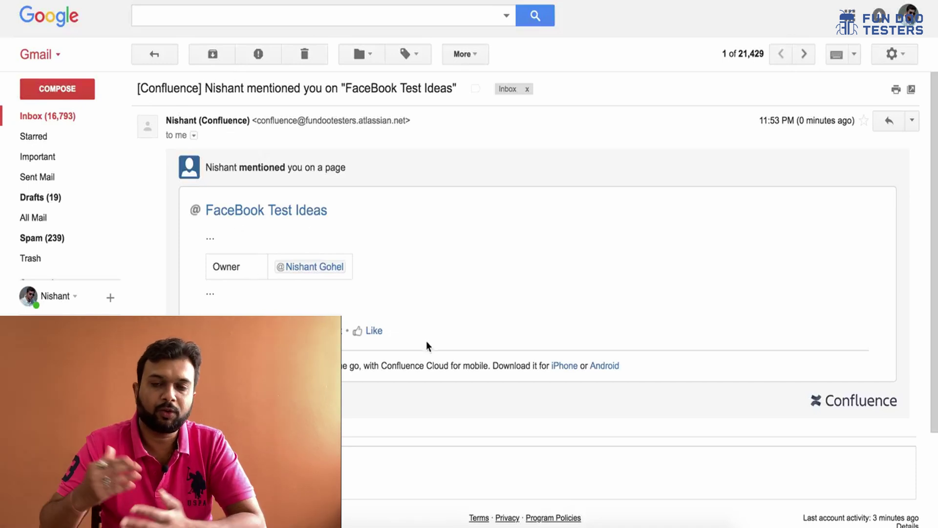
left_click(250, 209)
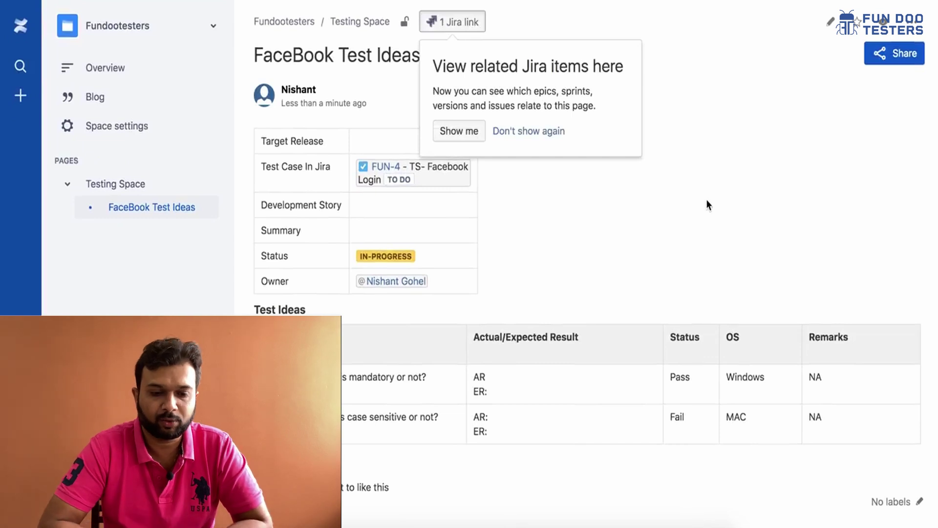
left_click(542, 130)
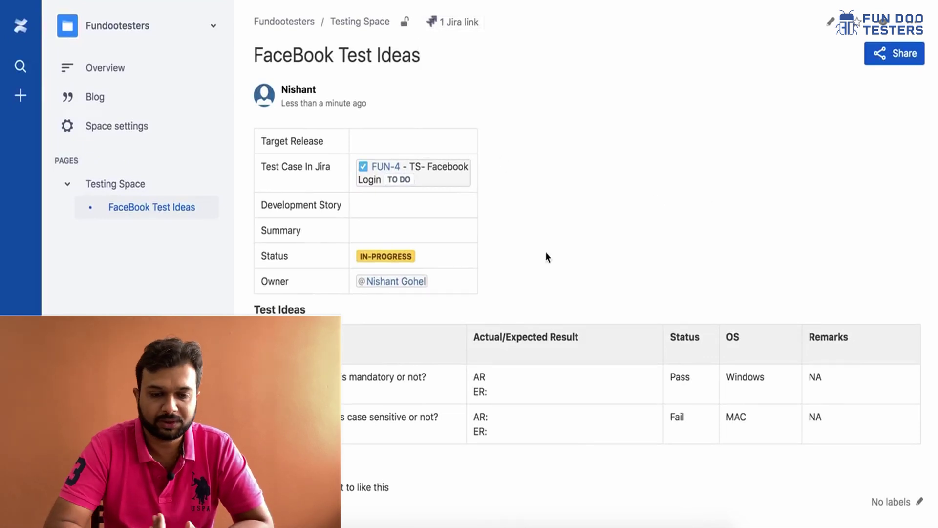